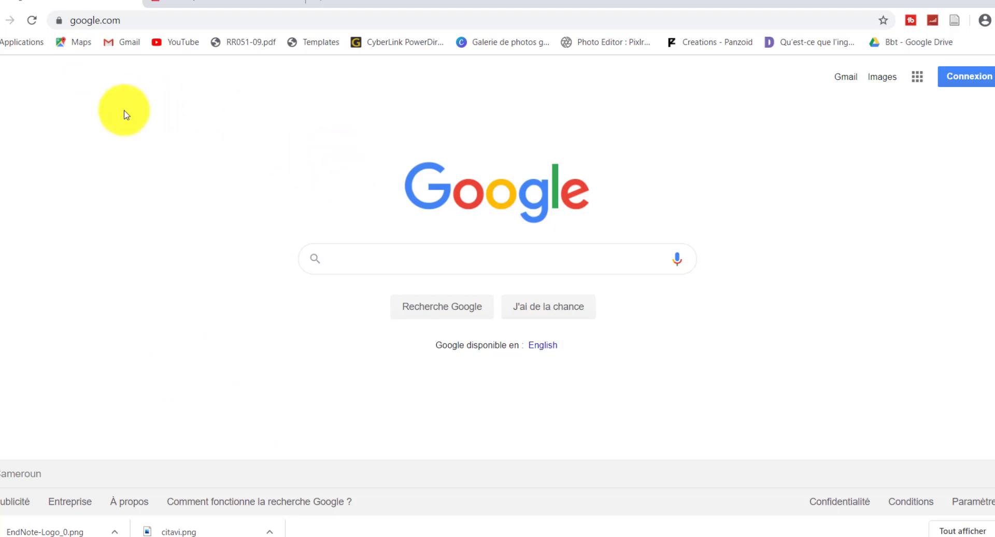
Step: Search Google for scholar and open the Google Scholar site from the results
left_click(379, 262)
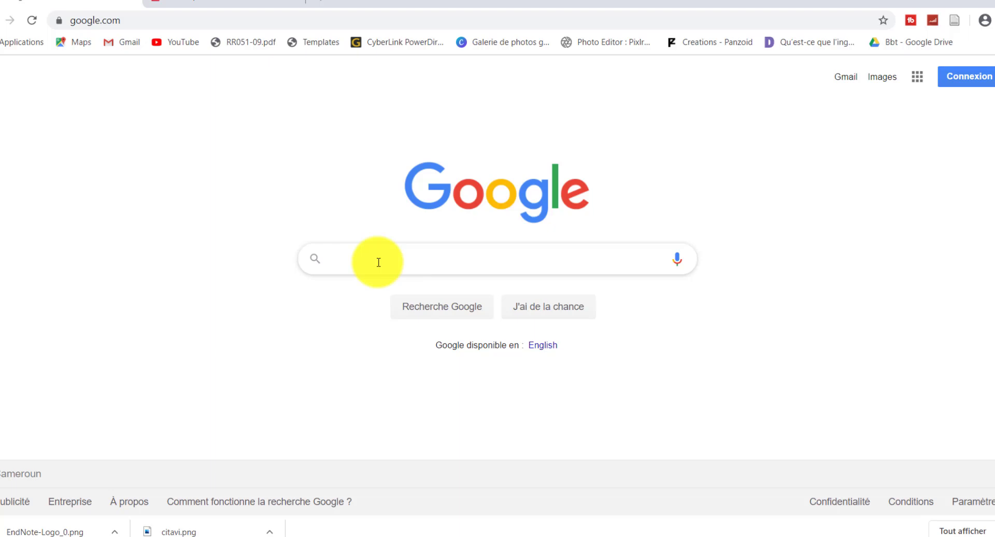
type("sch")
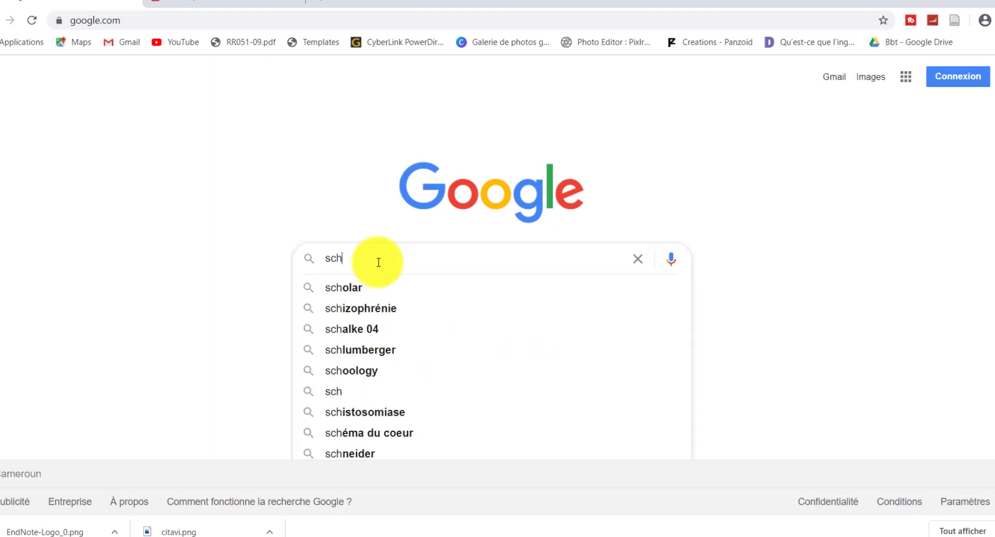
left_click(373, 288)
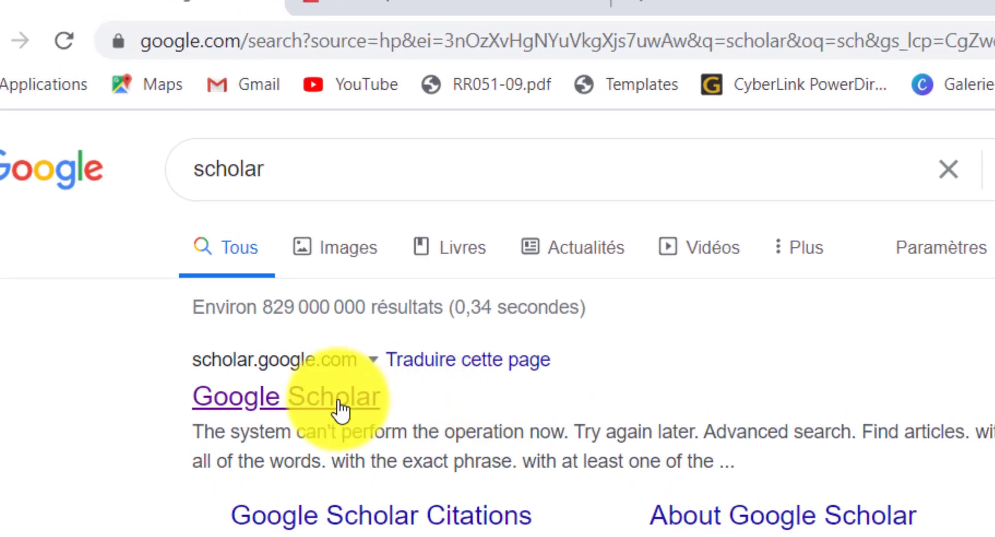
left_click(337, 402)
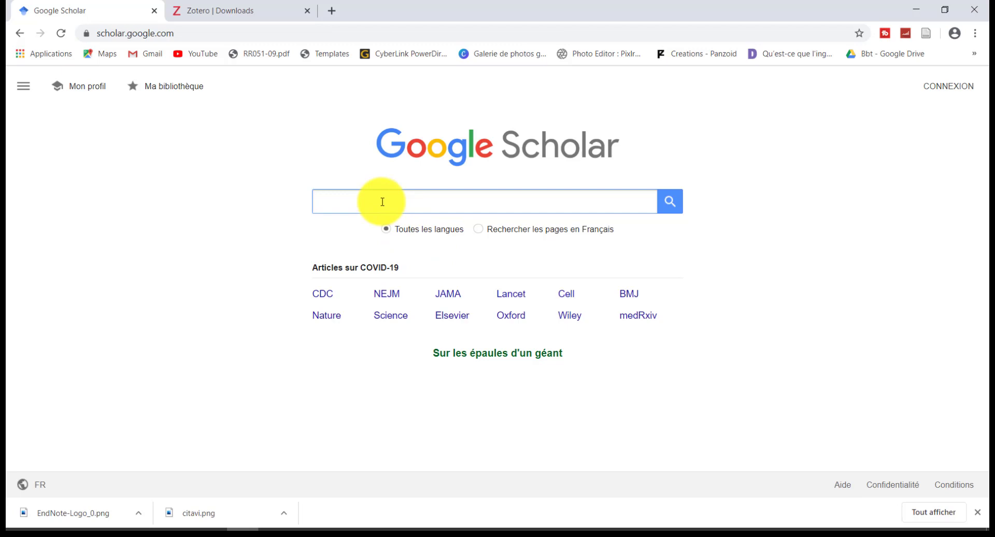
Step: Search Google Scholar for "apprendre oui mais comment de phillipe merieux" and look through the results
type("pprendre ")
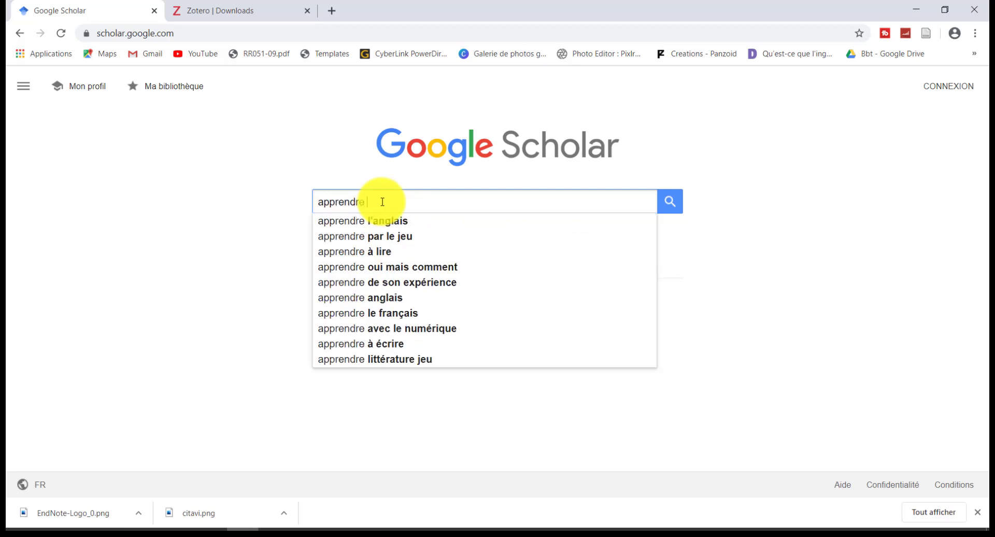
type("oui mais comment de ")
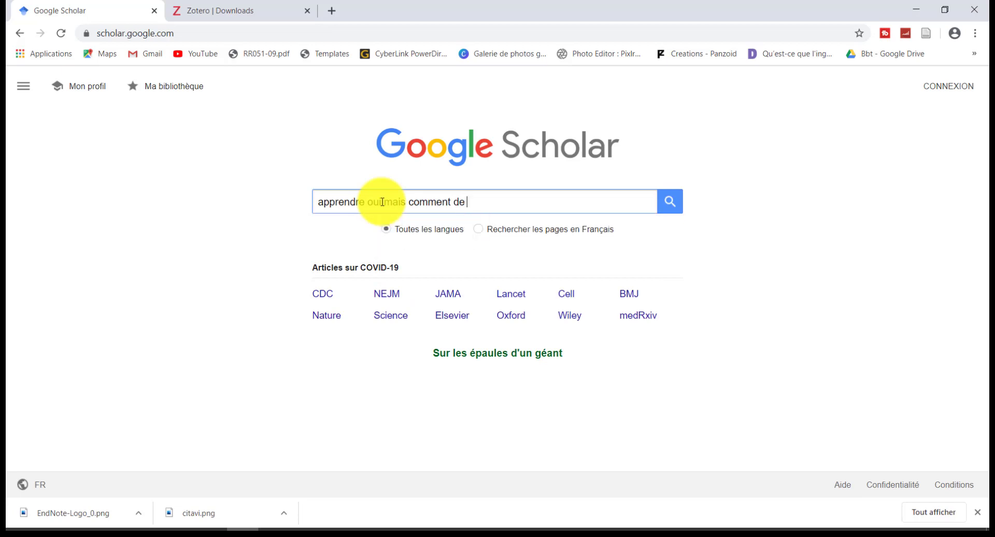
type("phillip")
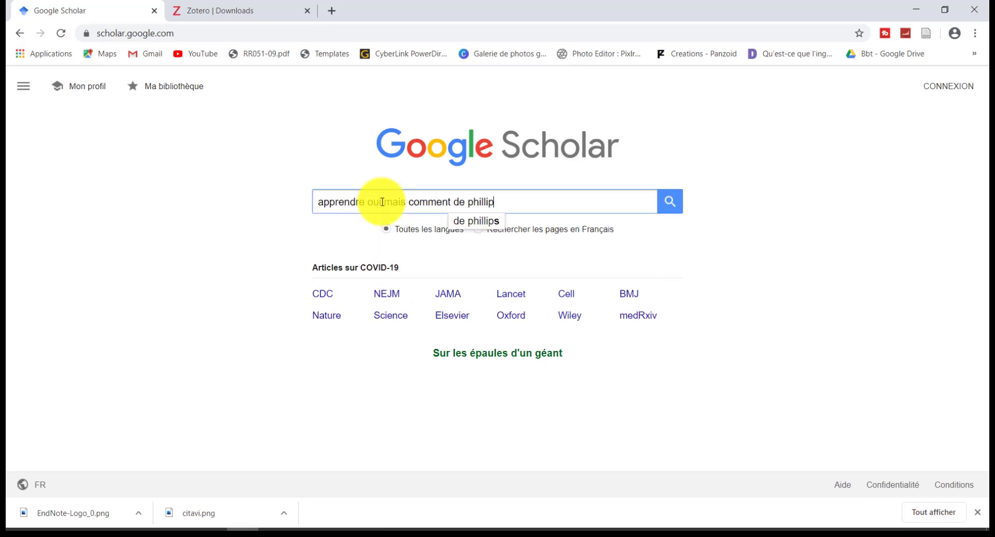
type("e merieu")
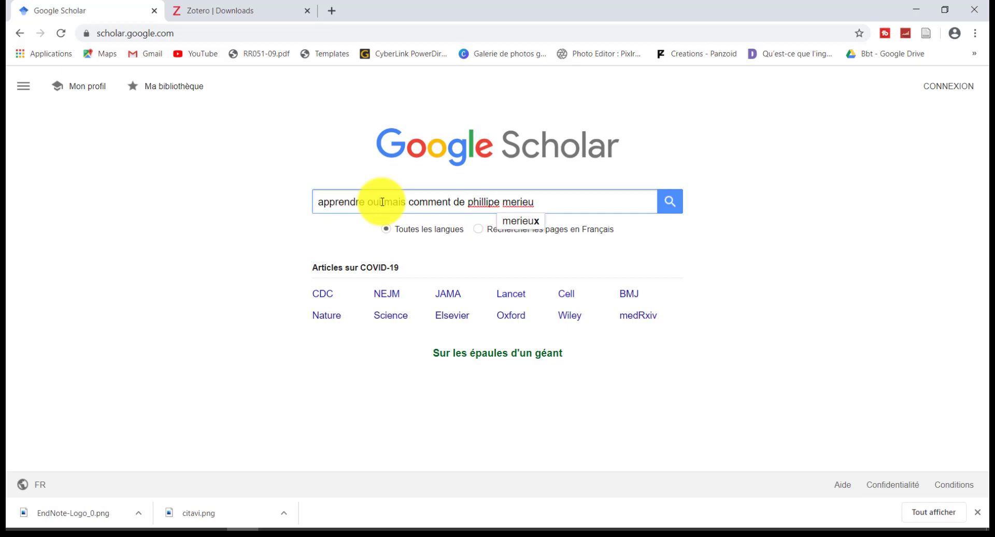
type("x")
key("Return")
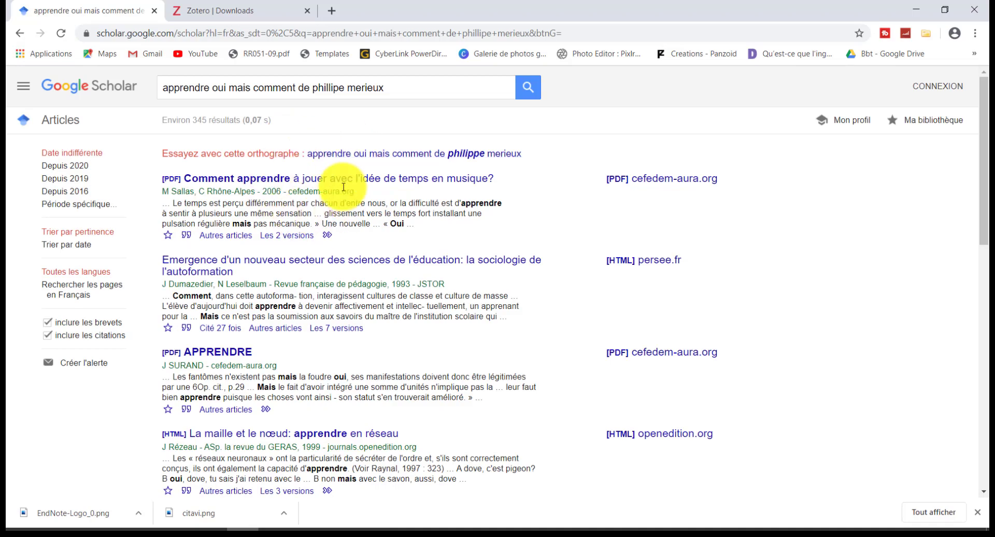
scroll(288, 271, "down", 8)
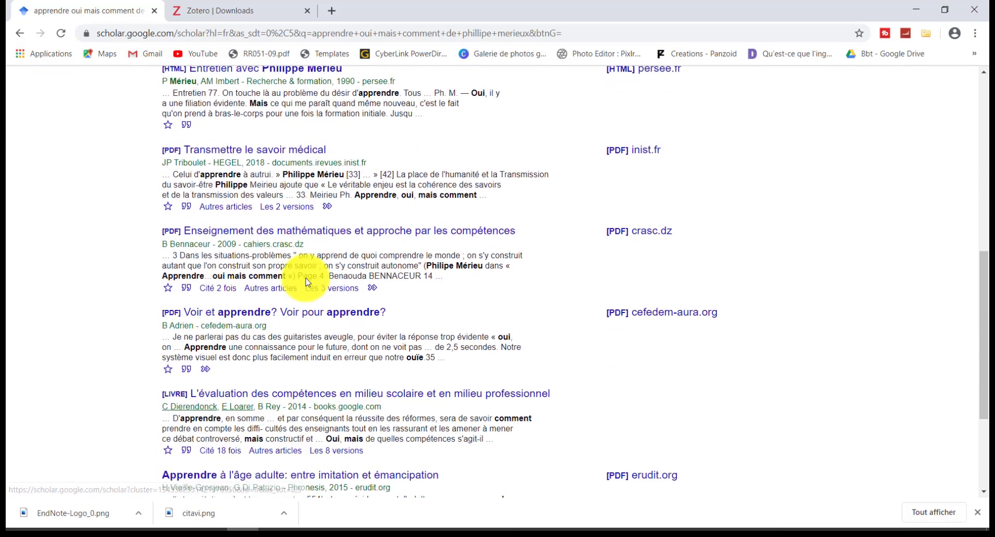
scroll(308, 282, "up", 7)
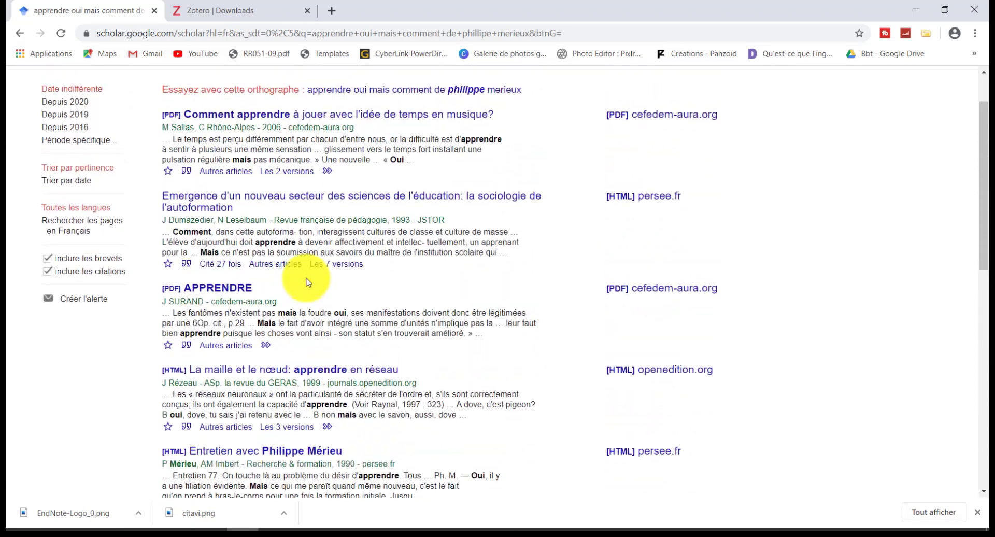
scroll(308, 281, "up", 1)
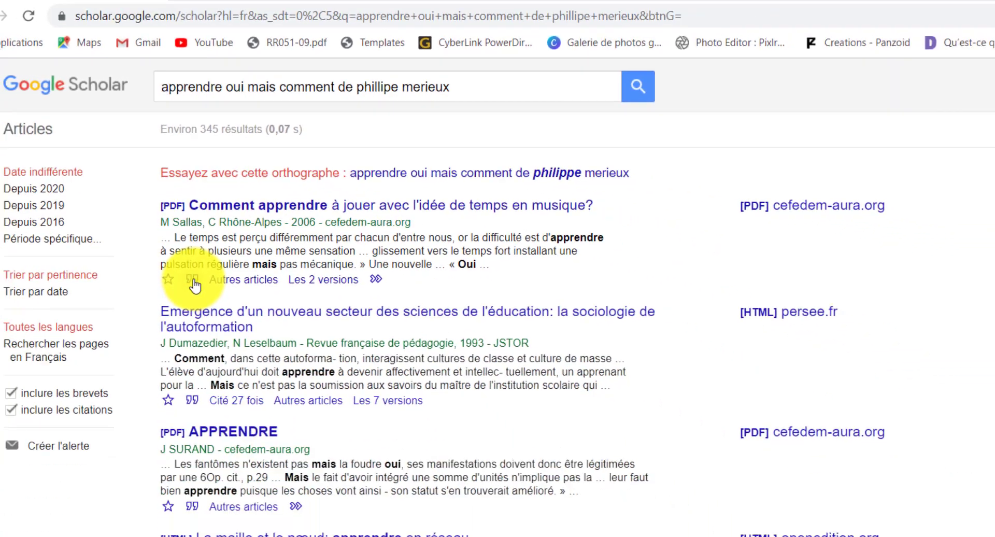
Step: Copy the APA citation of the first Scholar result and paste it under the REFERENCES BIBLIOGRAPHIQUES heading in the Word document
left_click(207, 374)
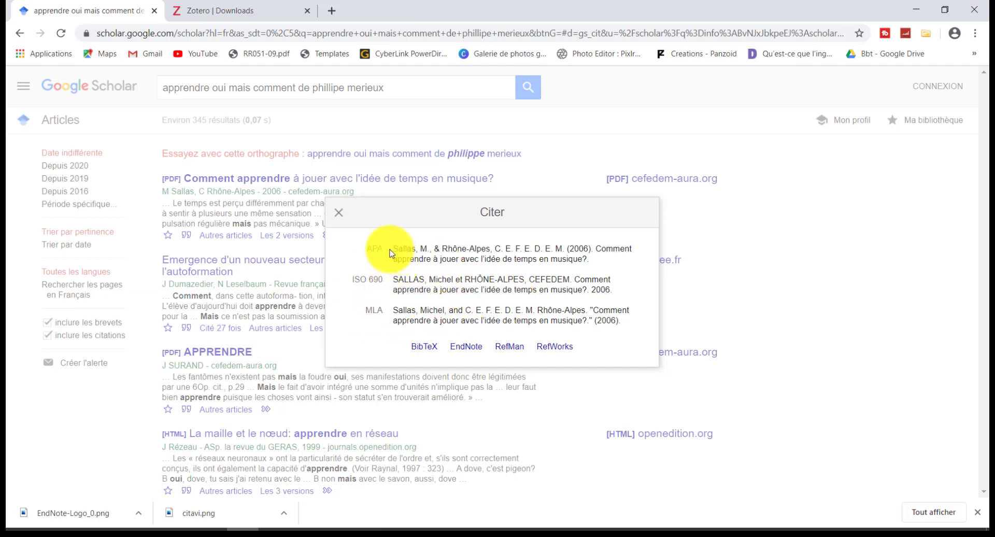
triple_click(590, 259)
key("ctrl+c")
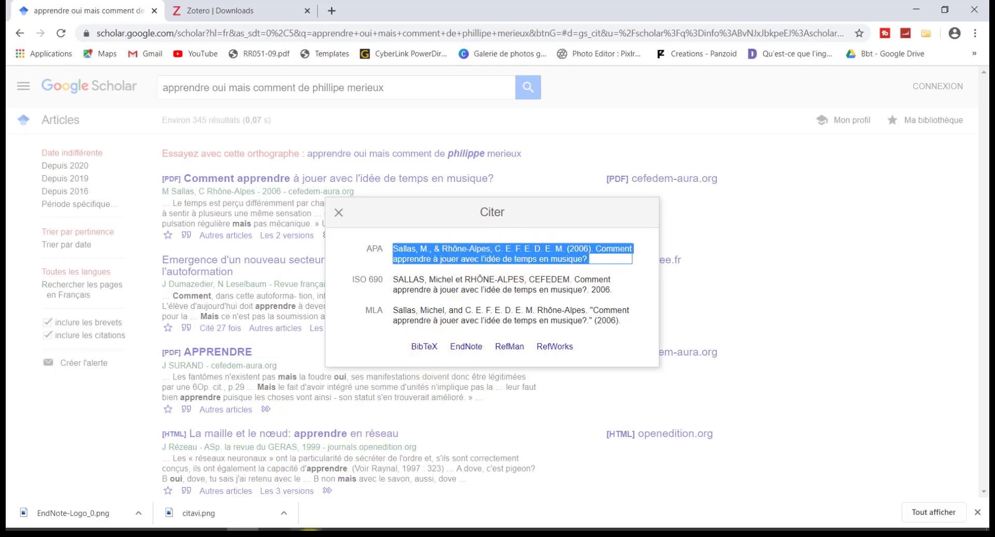
left_click(306, 529)
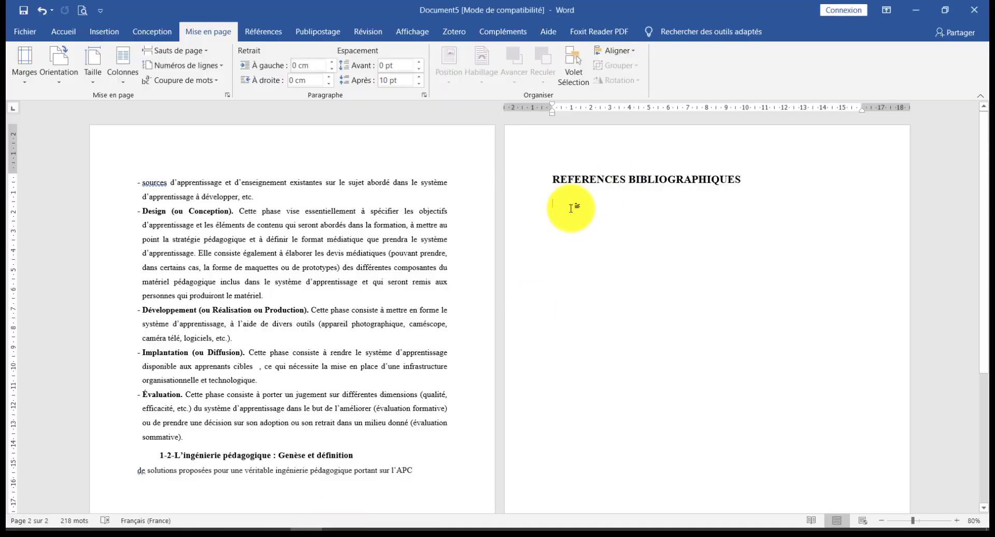
key("ctrl+v")
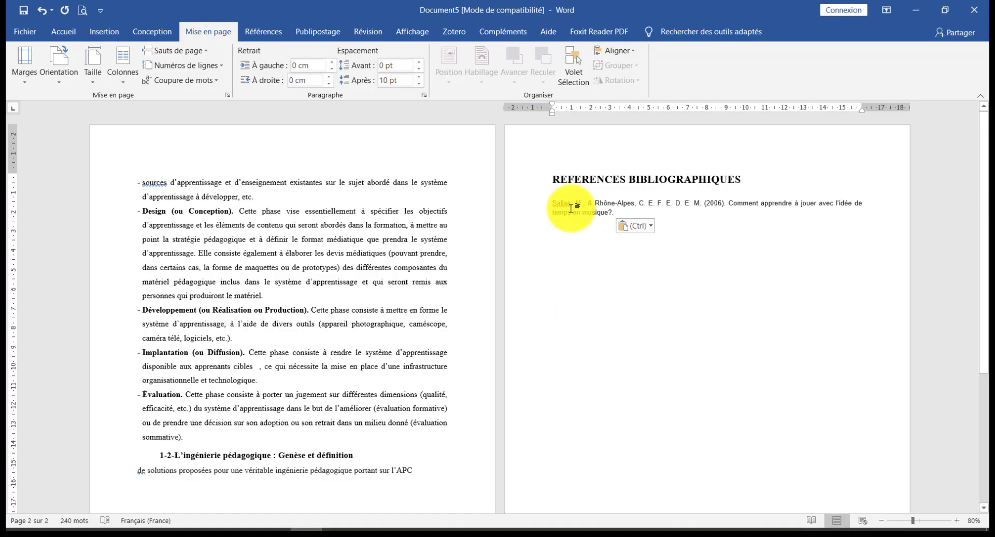
Step: Delete the pasted reference from the Word document and close the citation window back in Google Scholar
left_click_drag(621, 205, 553, 206)
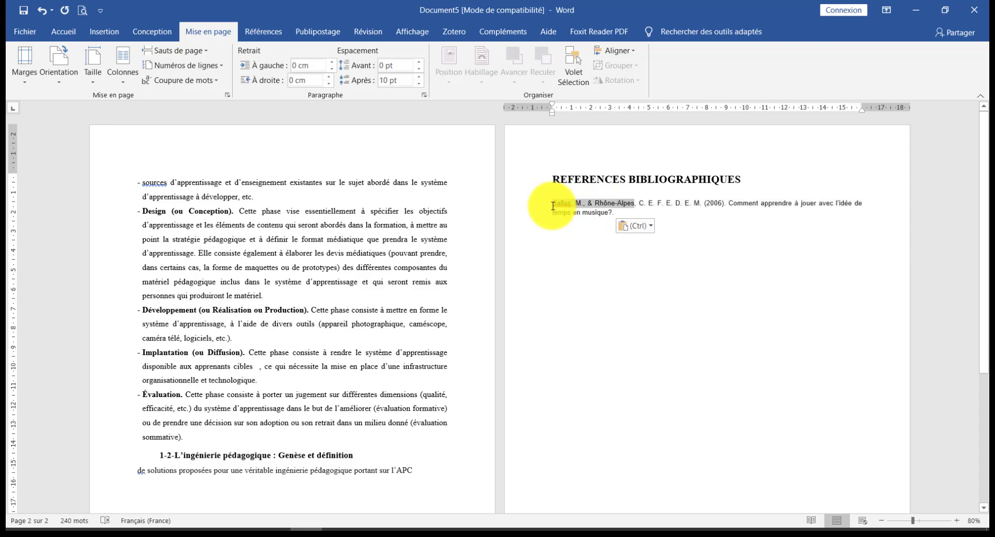
triple_click(539, 209)
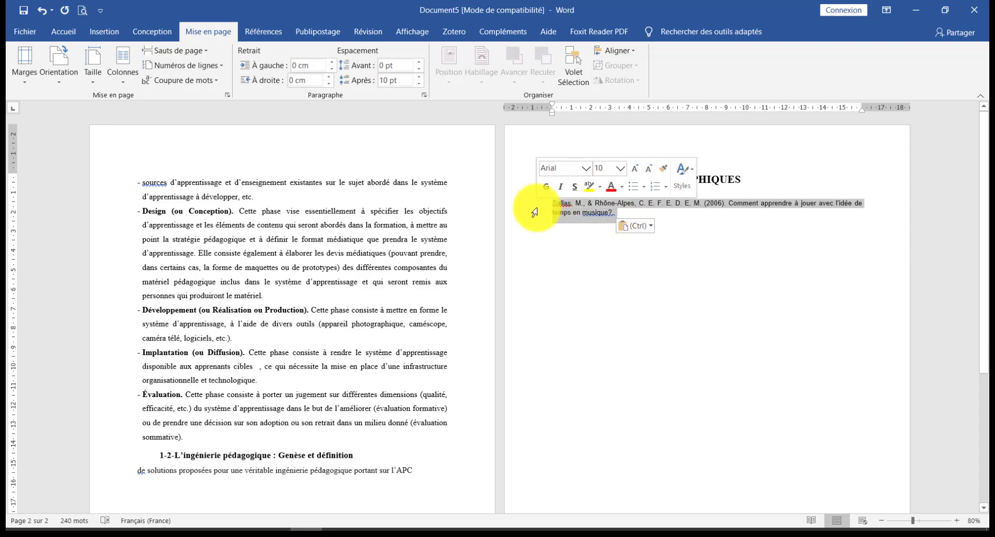
key("Delete")
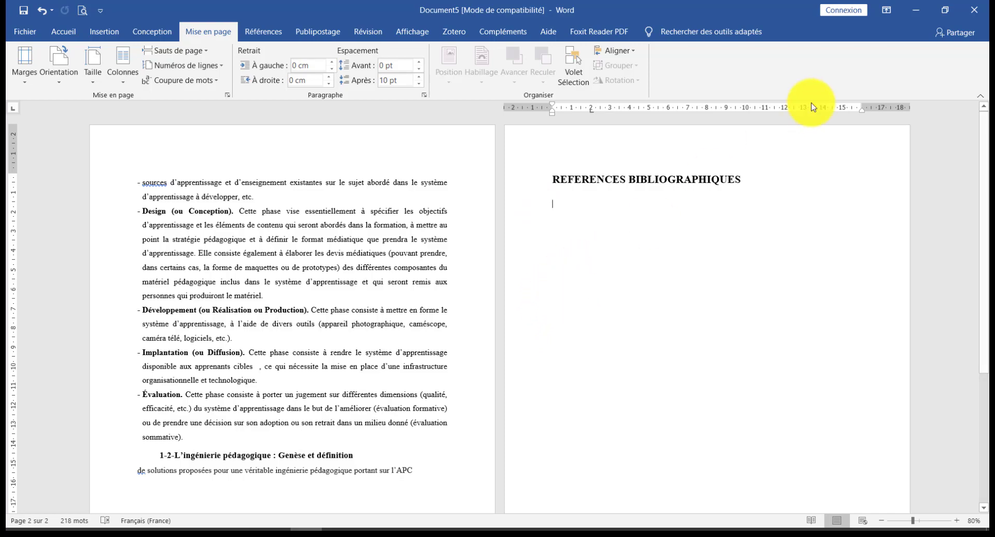
left_click(915, 10)
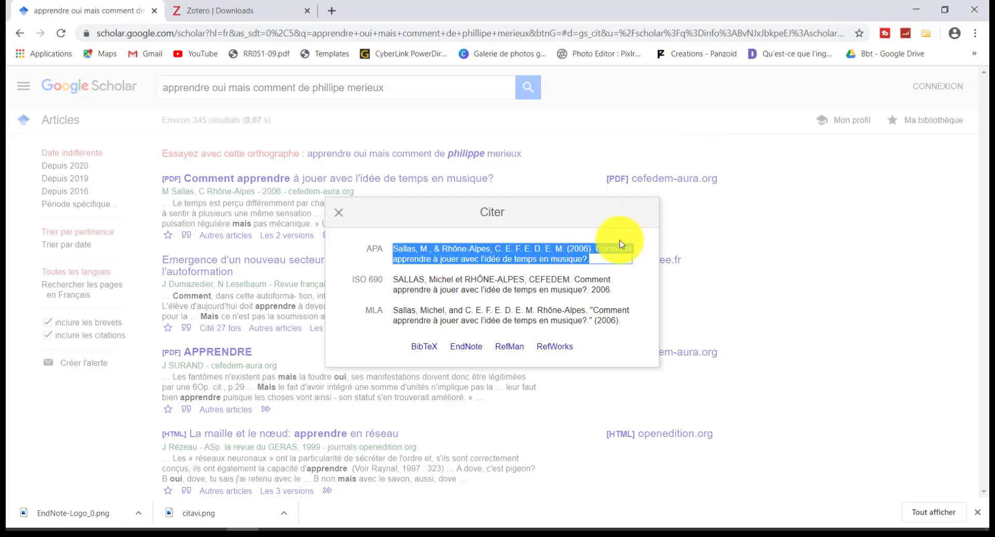
key("Escape")
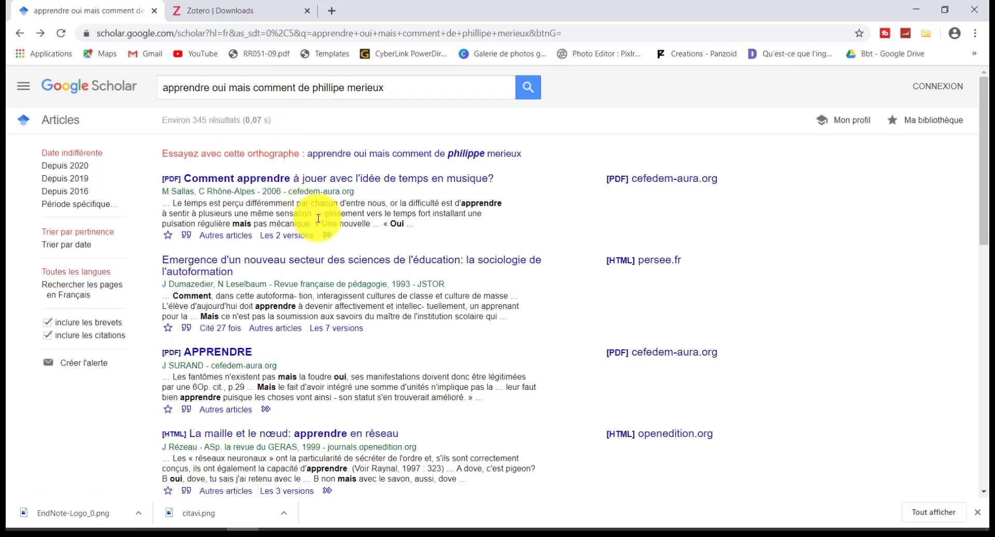
Step: View the Zotero 5.0 for Windows and Chrome Connector downloads on the already open Zotero downloads page
left_click(224, 11)
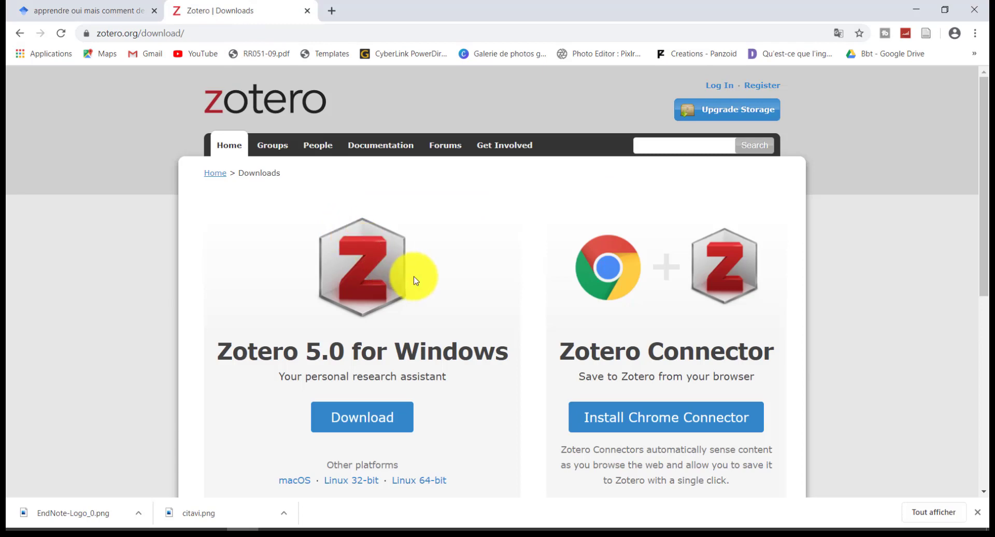
scroll(415, 278, "down", 3)
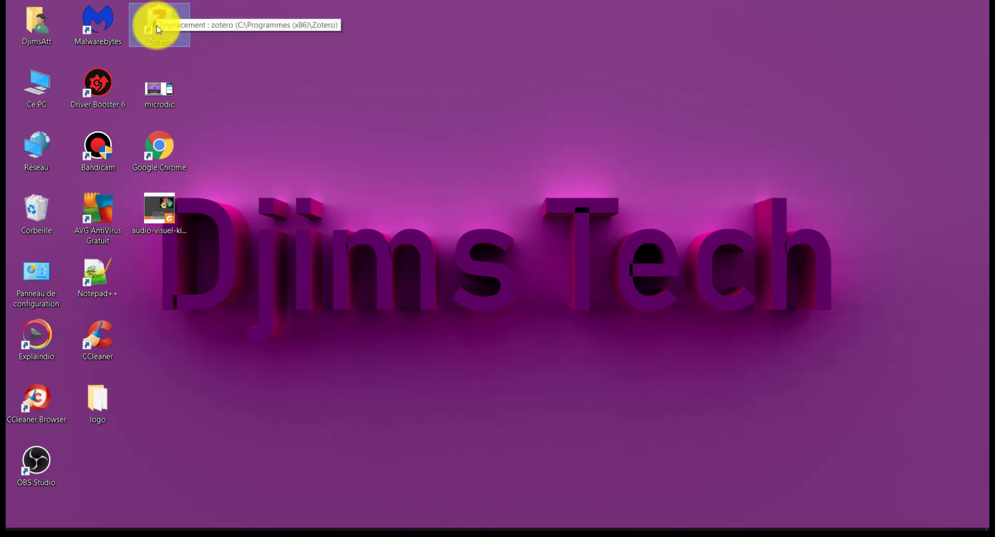
Step: Switch to the Word document and display the Zotero citation and bibliography commands
left_click(238, 528)
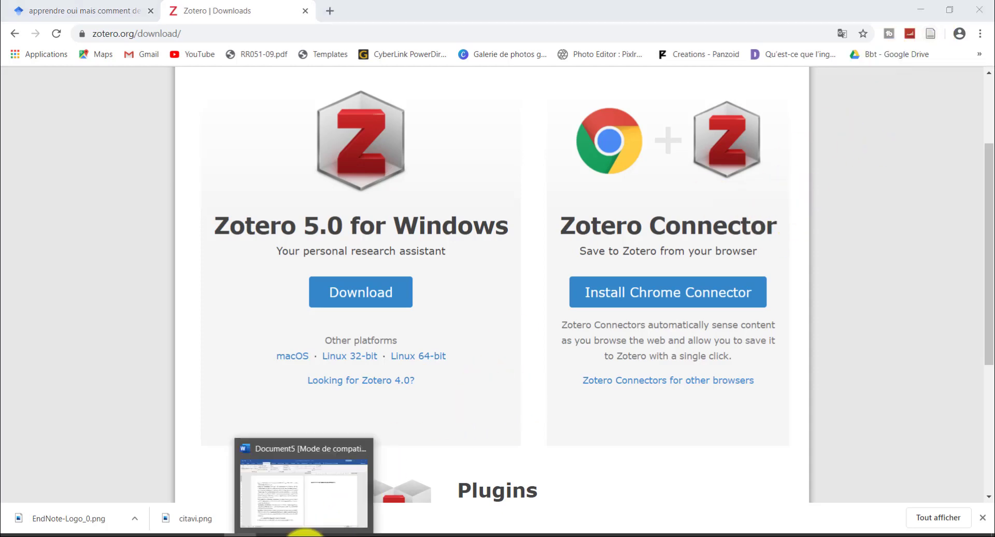
left_click(322, 533)
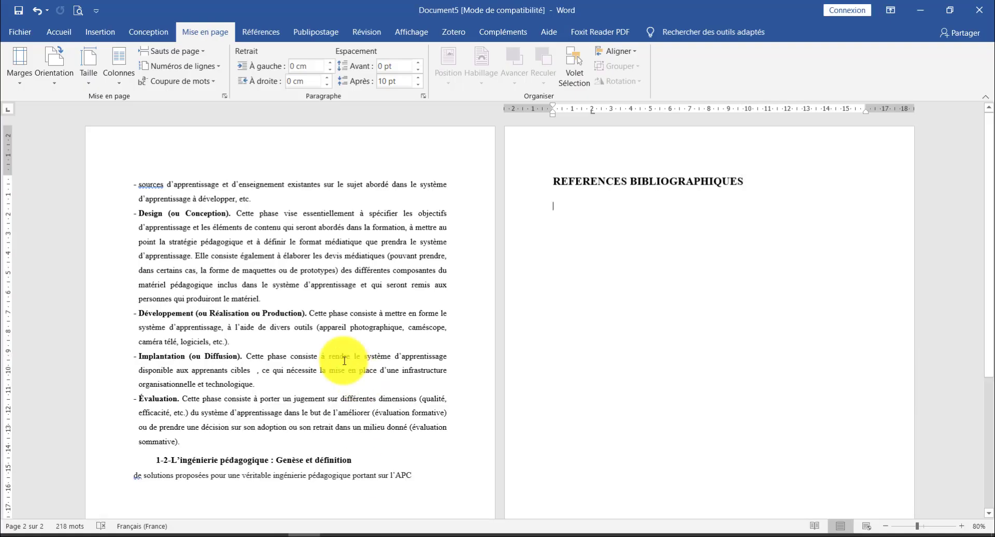
left_click(453, 34)
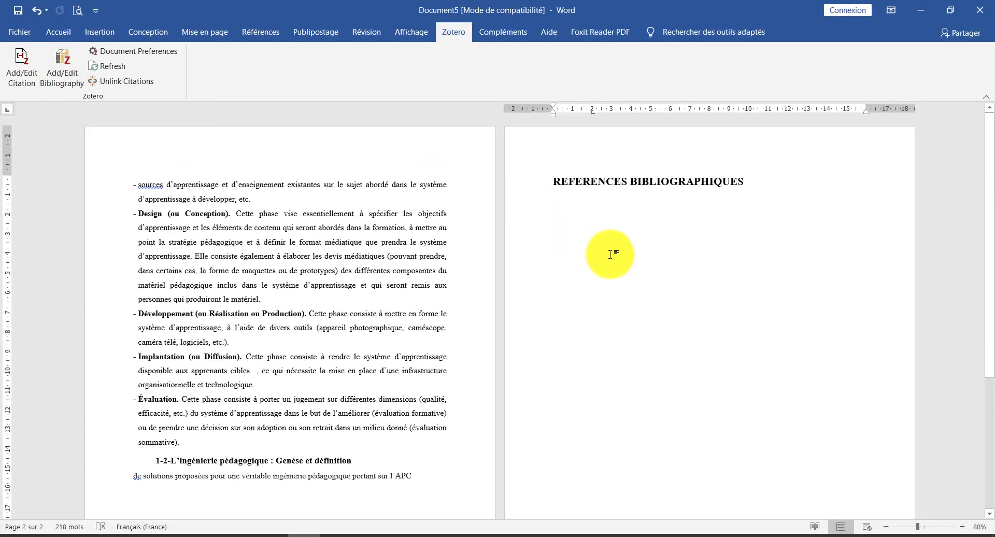
Step: Switch to Zotero, show all documents in Ma bibliothèque and view the options for creating a new collection
left_click(367, 534)
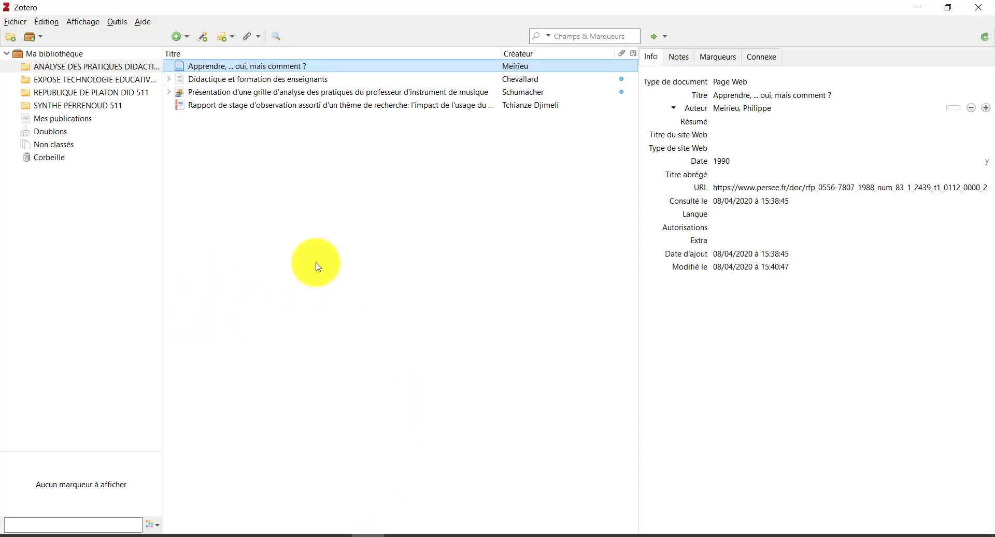
left_click(44, 56)
right_click(44, 55)
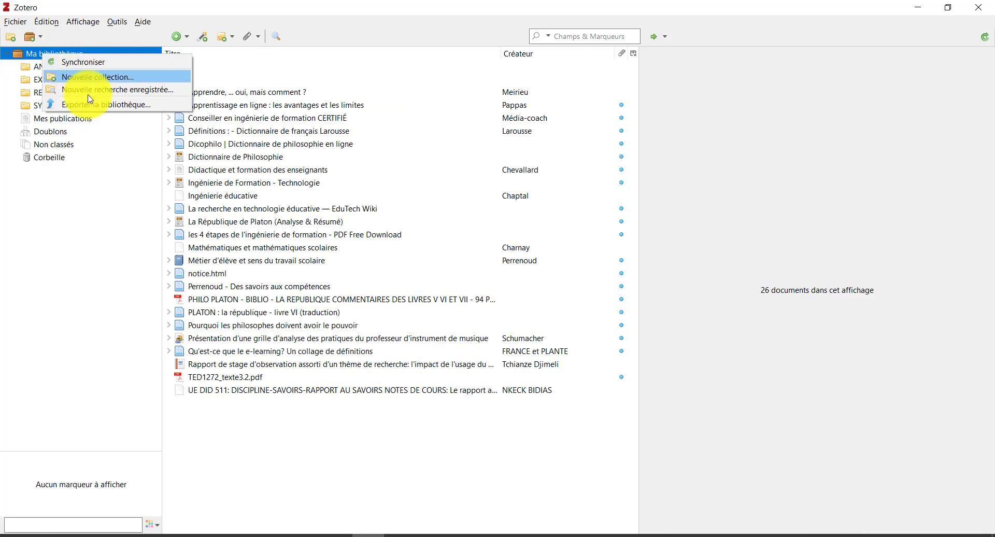
left_click(88, 207)
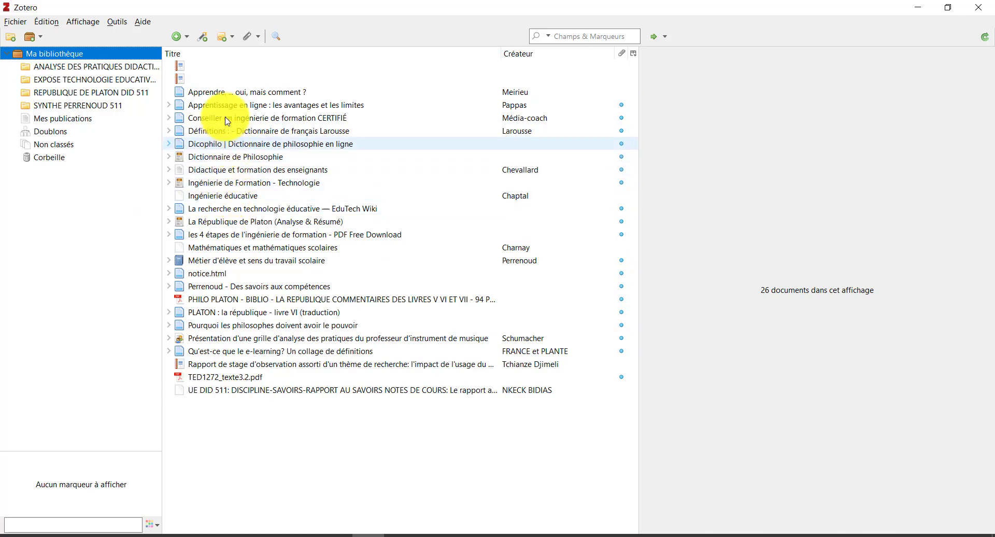
Step: In the ANALYSE DES PRATIQUES collection, examine the title, author, date, URL and access date of "Apprendre, ... oui, mais comment ?"
left_click(72, 68)
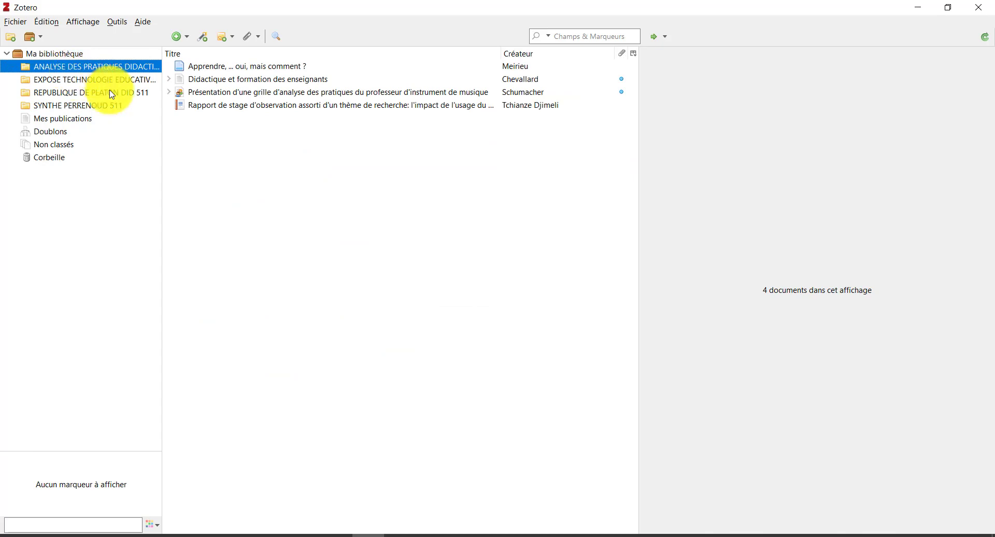
left_click(224, 69)
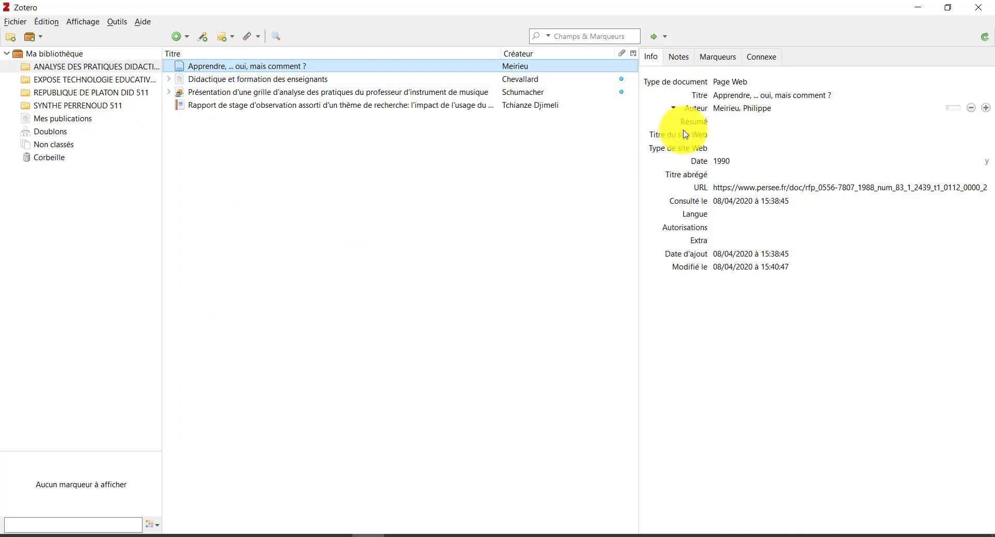
left_click(733, 135)
key("Tab")
key("Tab")
key("Tab")
key("Tab")
key("Tab")
key("Tab")
key("Tab")
key("Tab")
key("Tab")
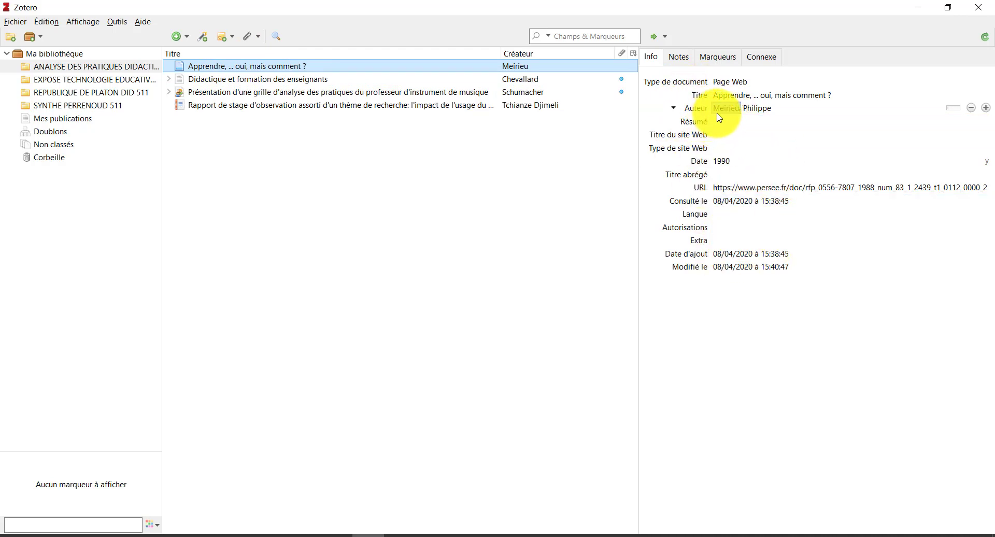
left_click(751, 107)
left_click(721, 161)
left_click(726, 188)
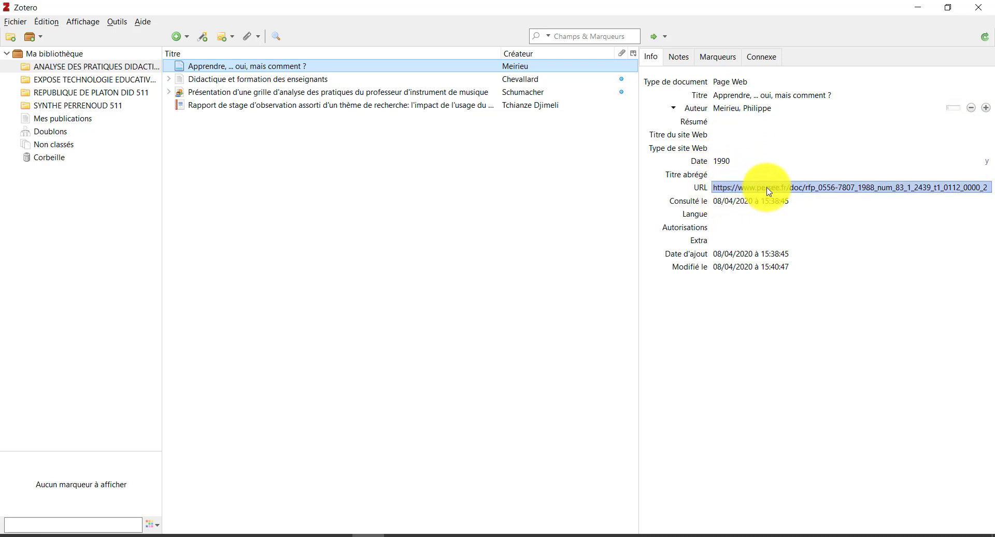
left_click(741, 203)
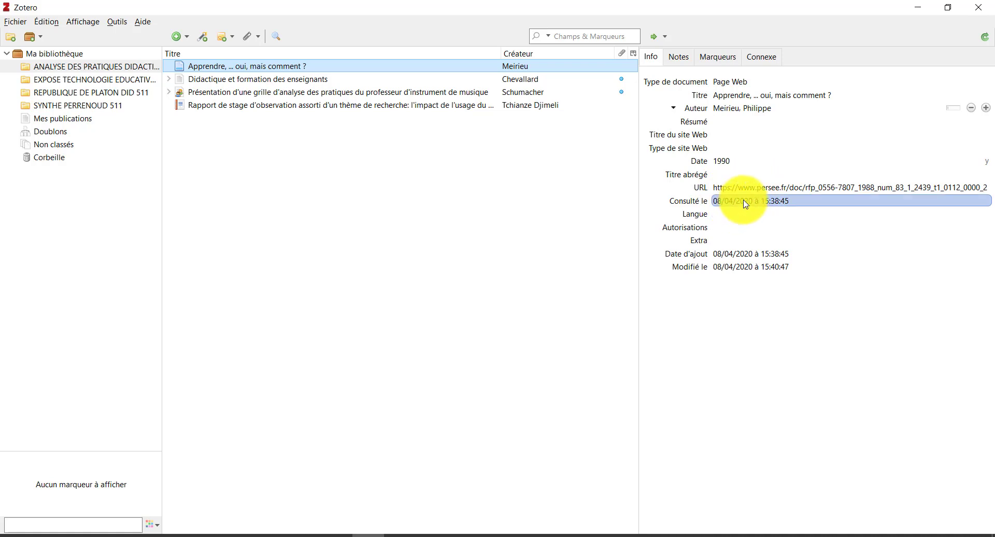
left_click(518, 223)
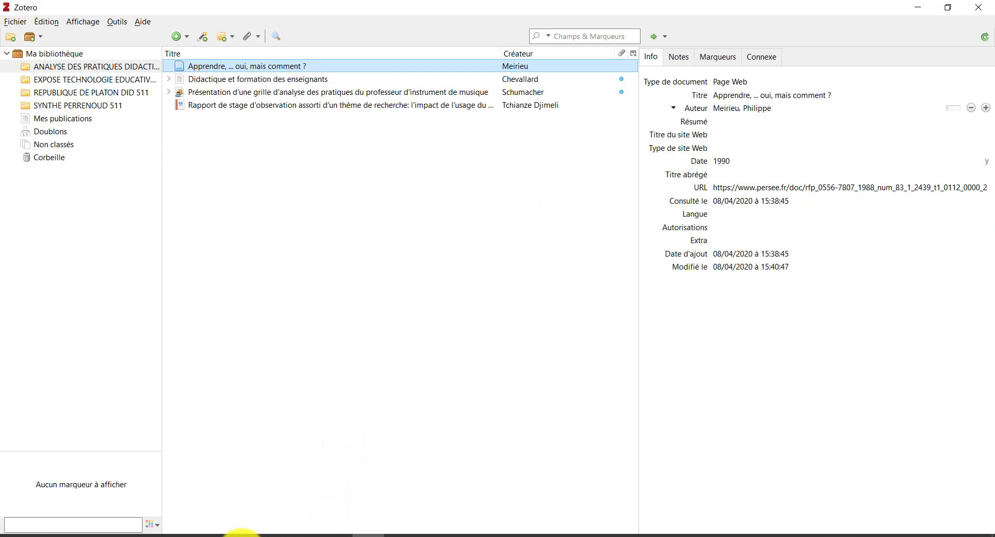
Step: Switch to Chrome and open the Google home page in a new tab
left_click(244, 534)
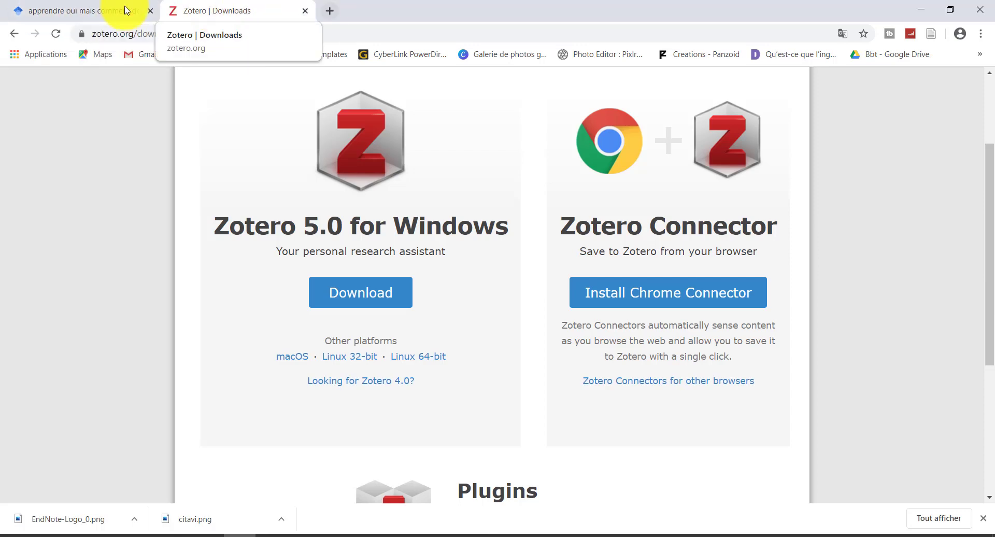
left_click(91, 10)
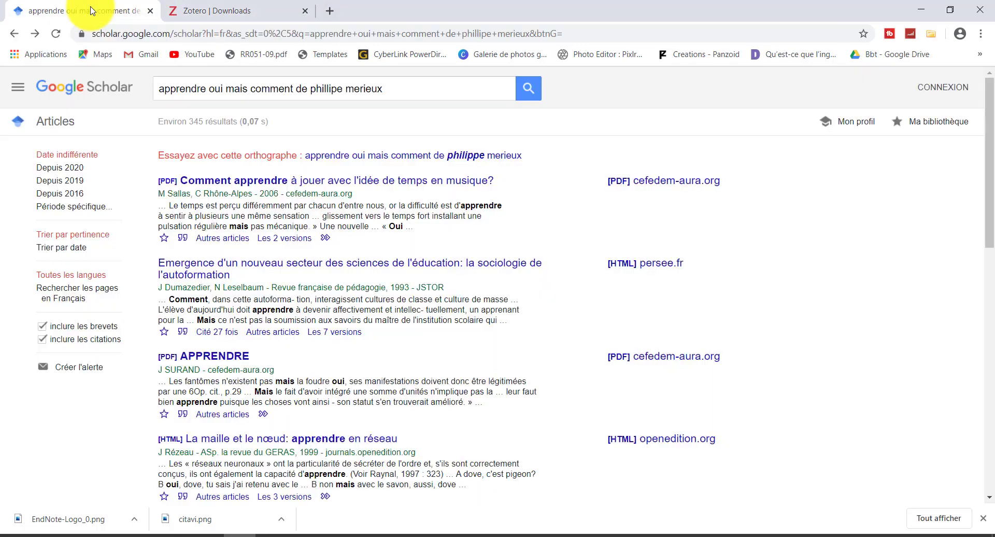
left_click(331, 11)
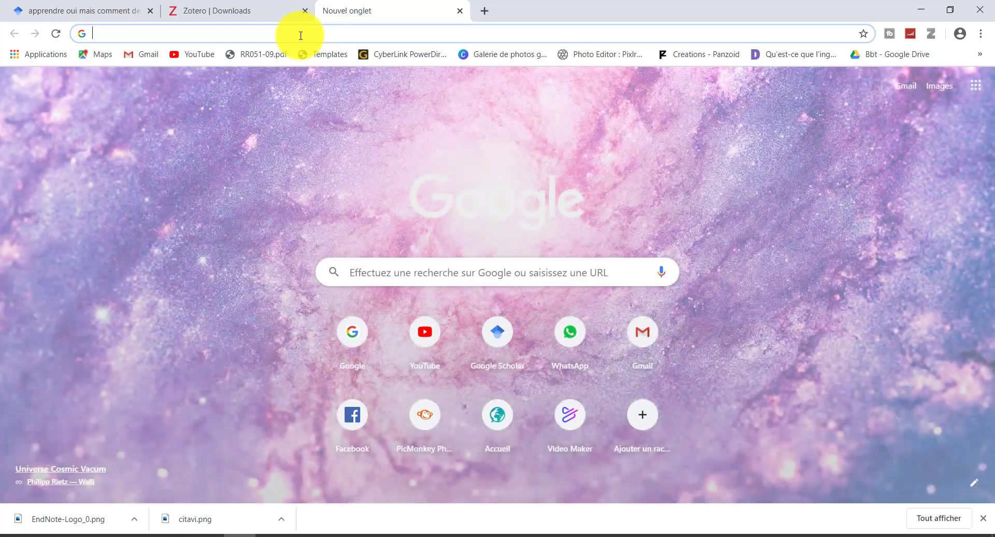
type("g")
left_click(233, 55)
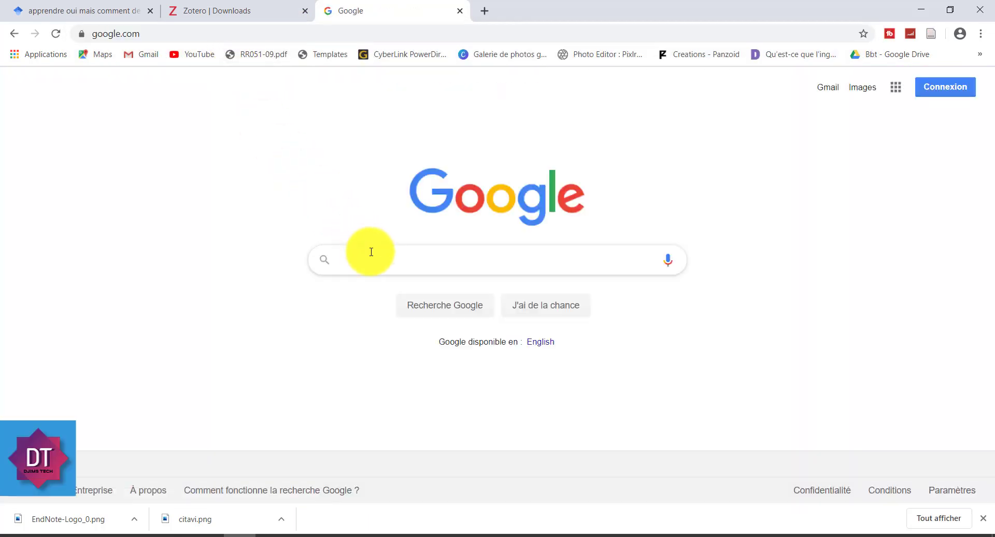
Step: Search Google for "apprendre oui mais comment philippe meirieu"
type("apprendre")
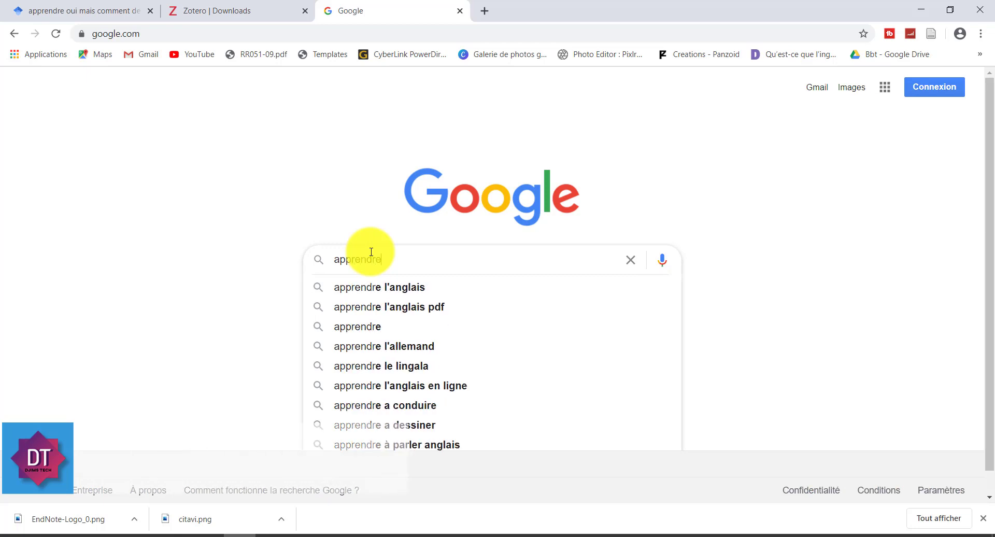
type(" o")
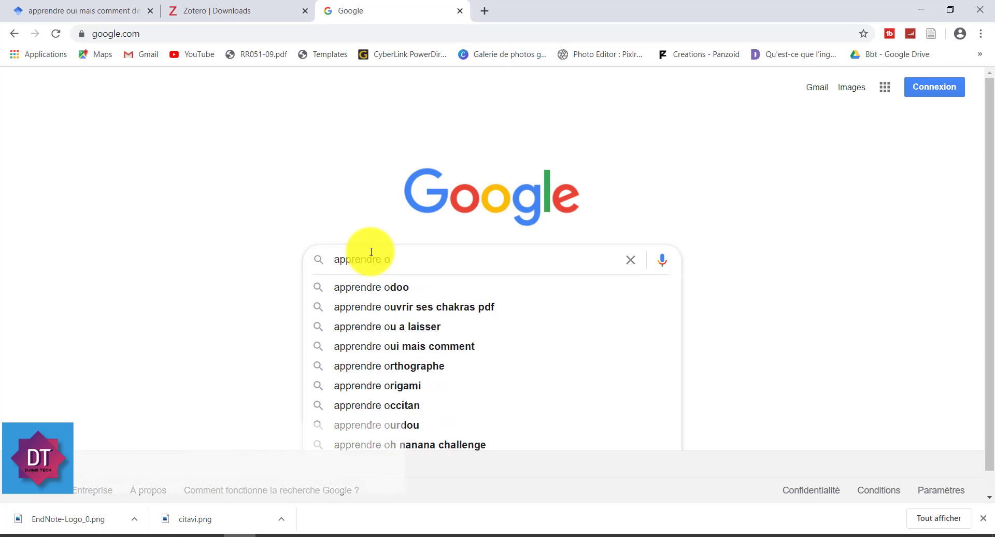
type("ui mais co")
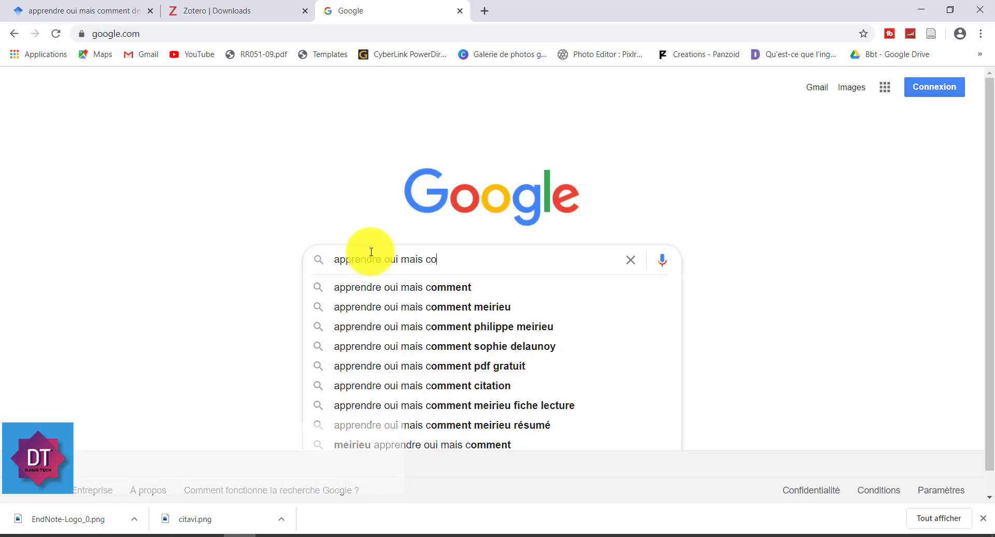
type("mment , ph")
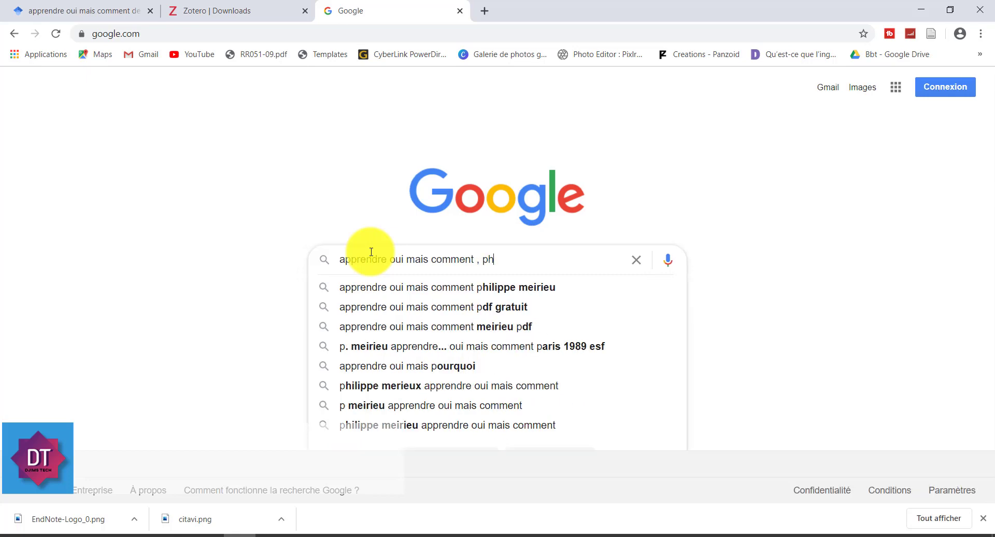
type("illipe meirieu")
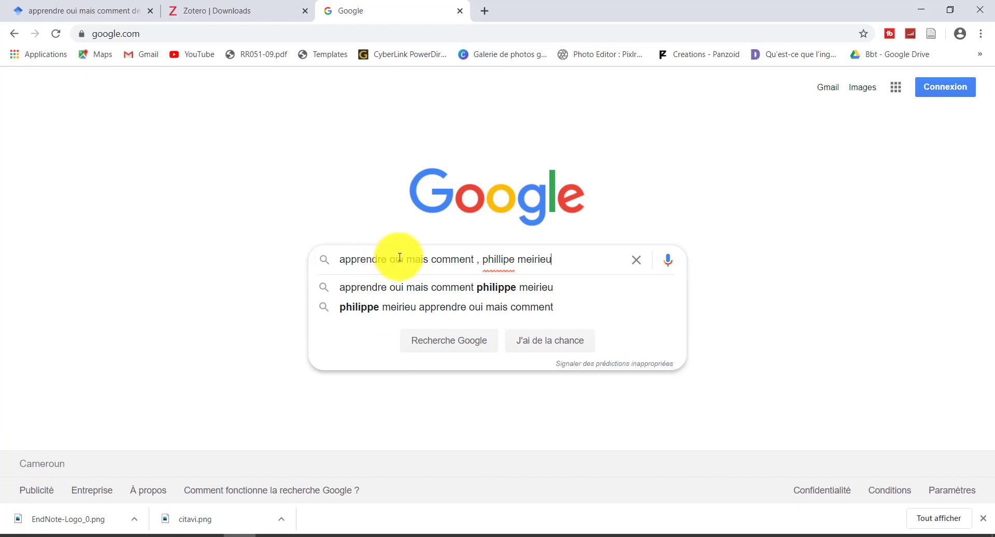
left_click(414, 288)
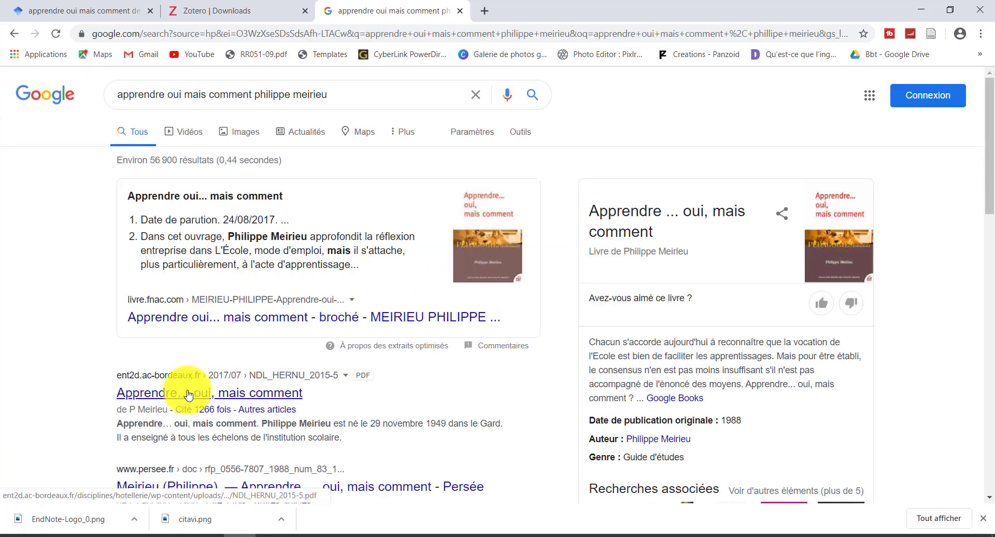
Step: Open the livre.fnac.com result in a new tab, save it to the ANALYSE DES PRATIQUES collection and check the entry in Zotero
right_click(205, 319)
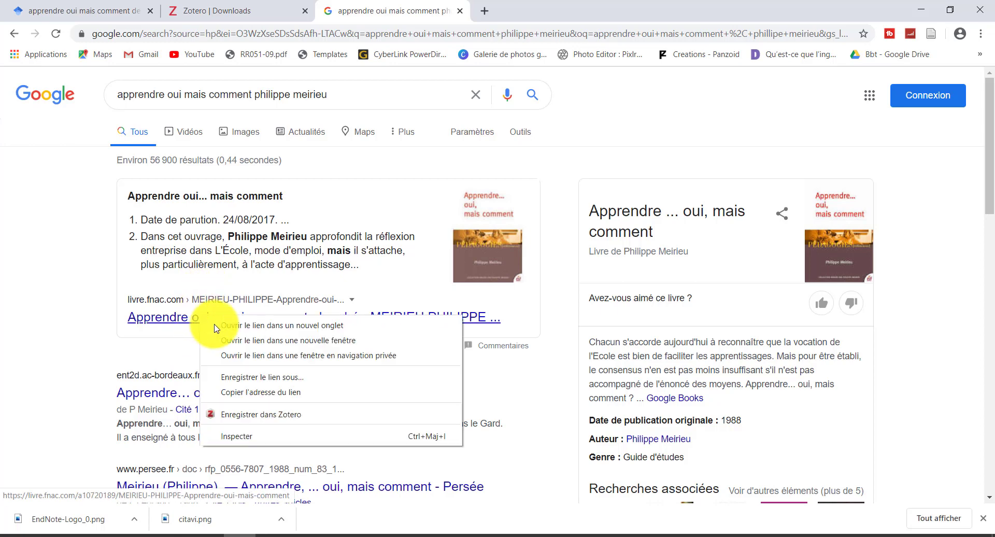
left_click(233, 325)
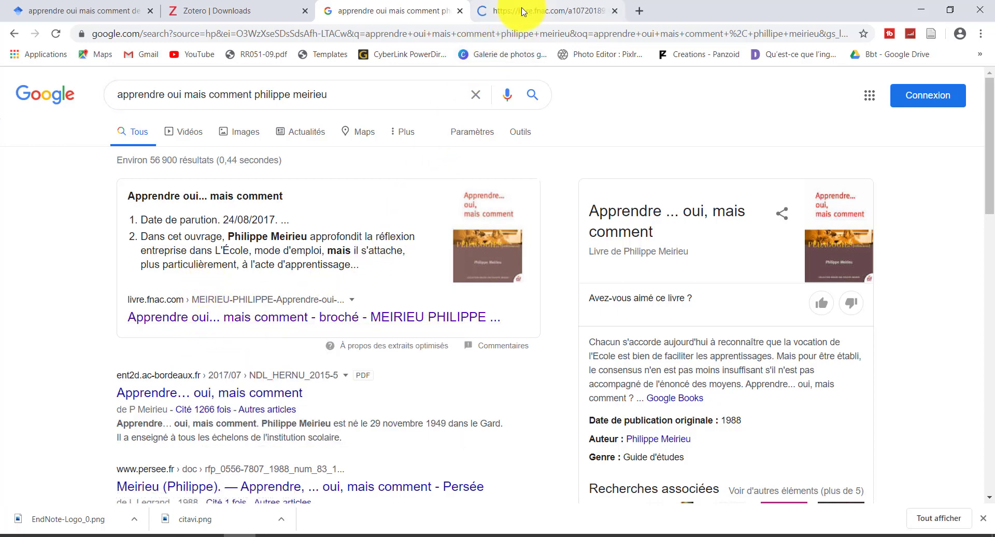
left_click(522, 11)
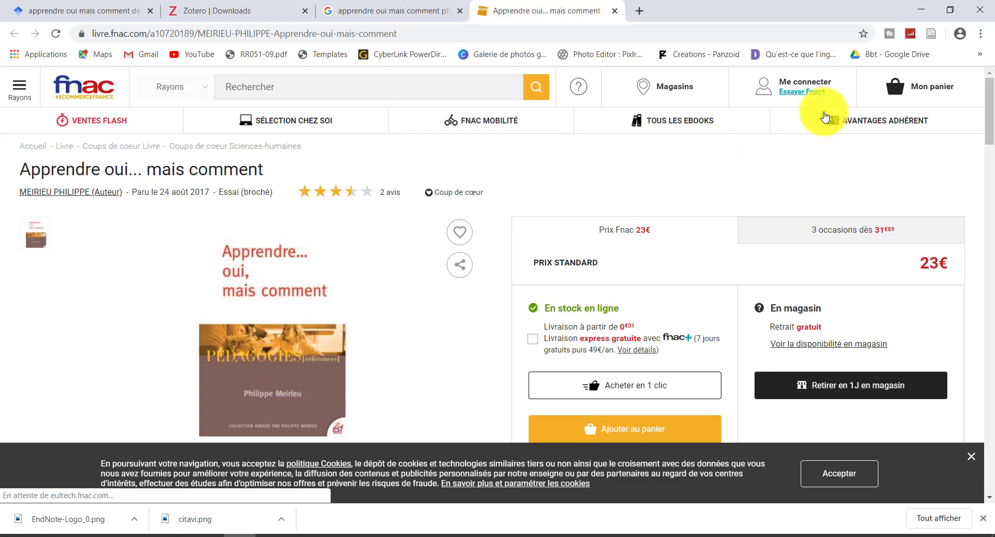
left_click(931, 34)
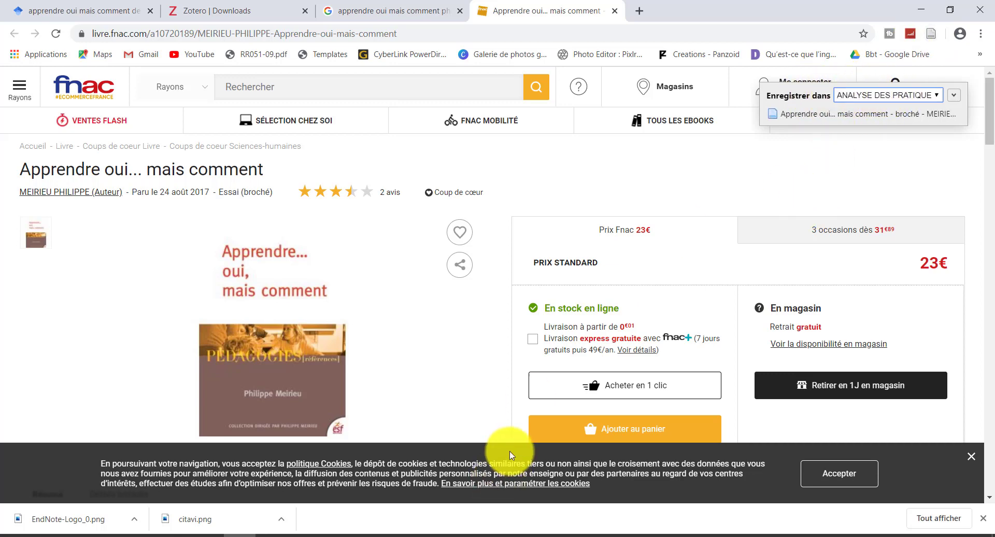
left_click(363, 534)
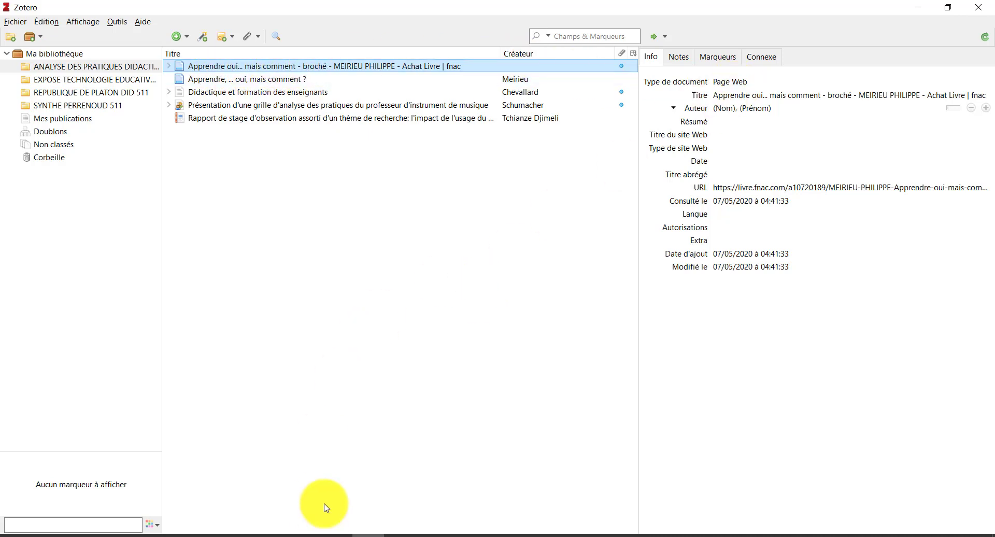
Step: In the Word document, cite Meirieu's "Apprendre, ... oui, mais comment ?" (1990) at the end of the Design paragraph with Zotero
left_click(284, 534)
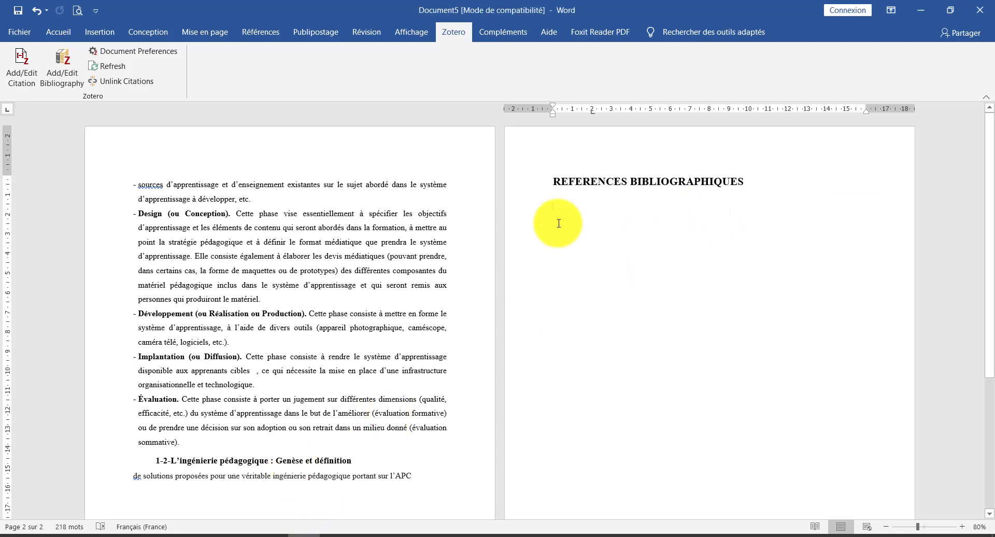
left_click(264, 300)
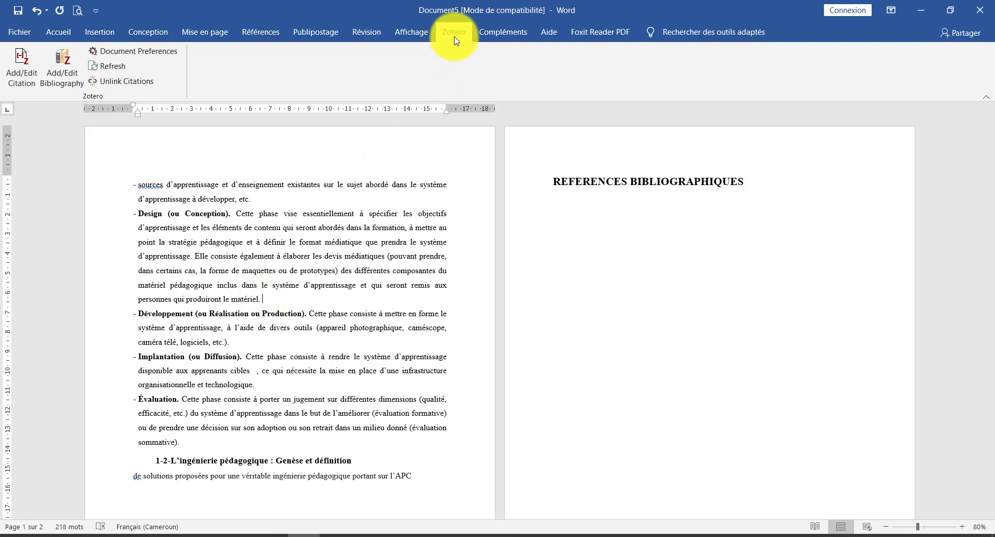
left_click(23, 65)
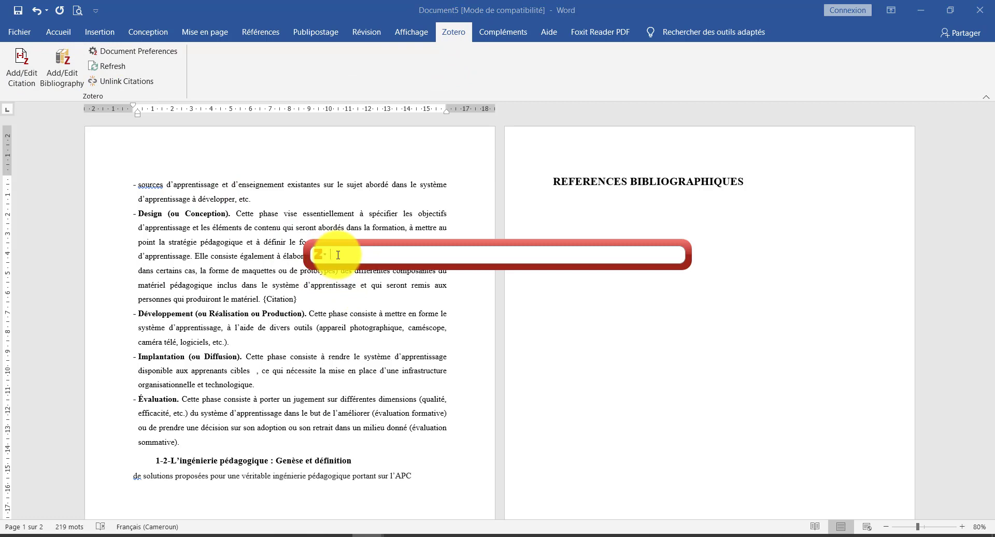
type("apprendr")
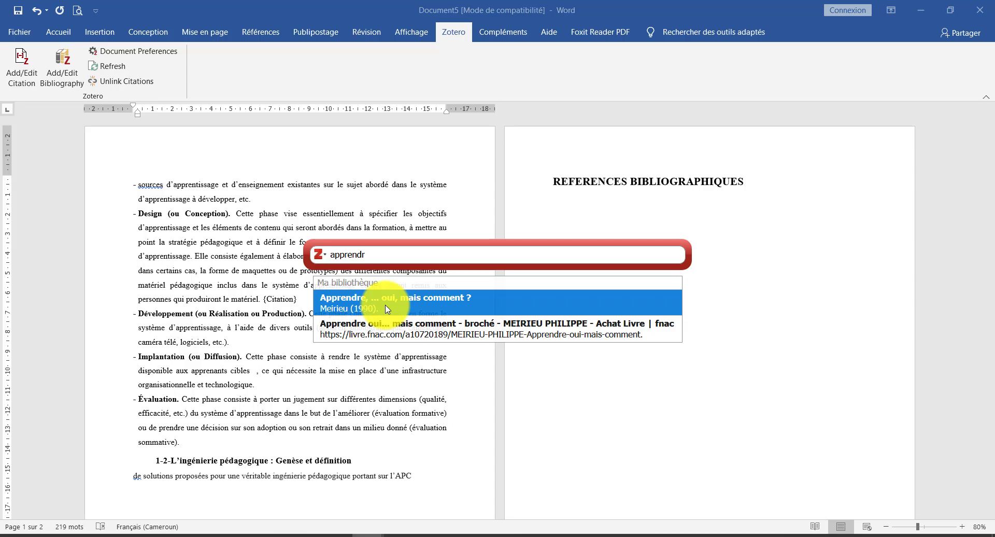
left_click(386, 309)
key("Return")
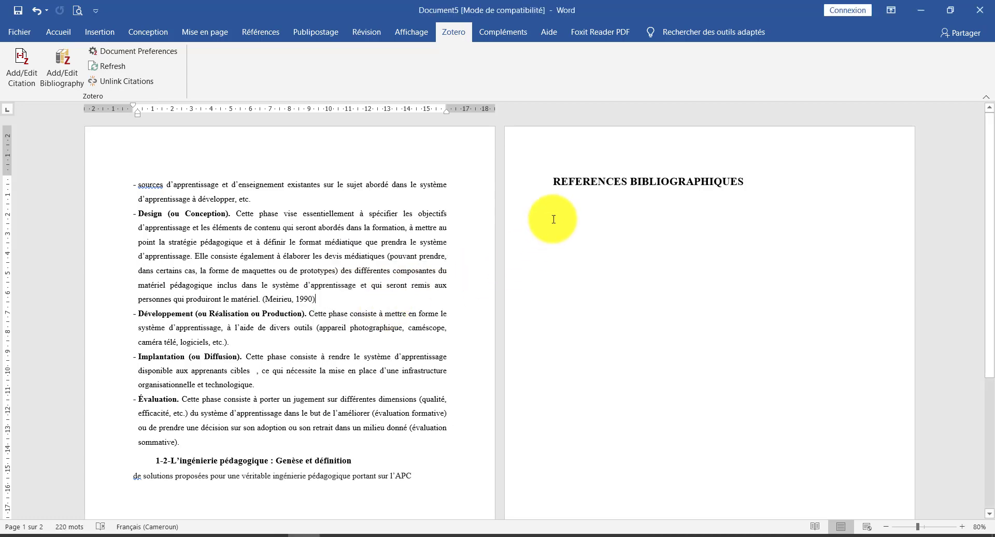
Step: Insert the Zotero bibliography below the REFERENCES BIBLIOGRAPHIQUES heading
left_click(554, 207)
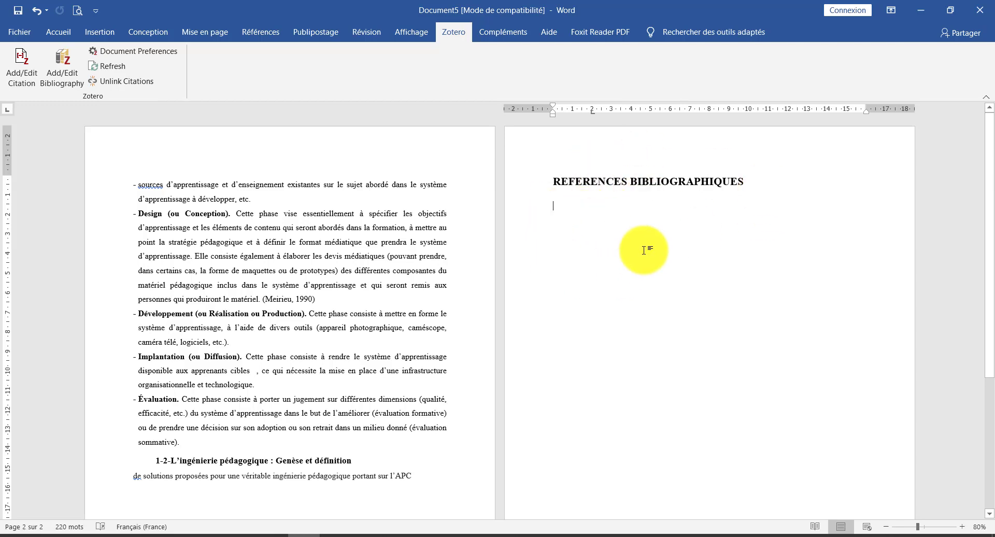
left_click(66, 69)
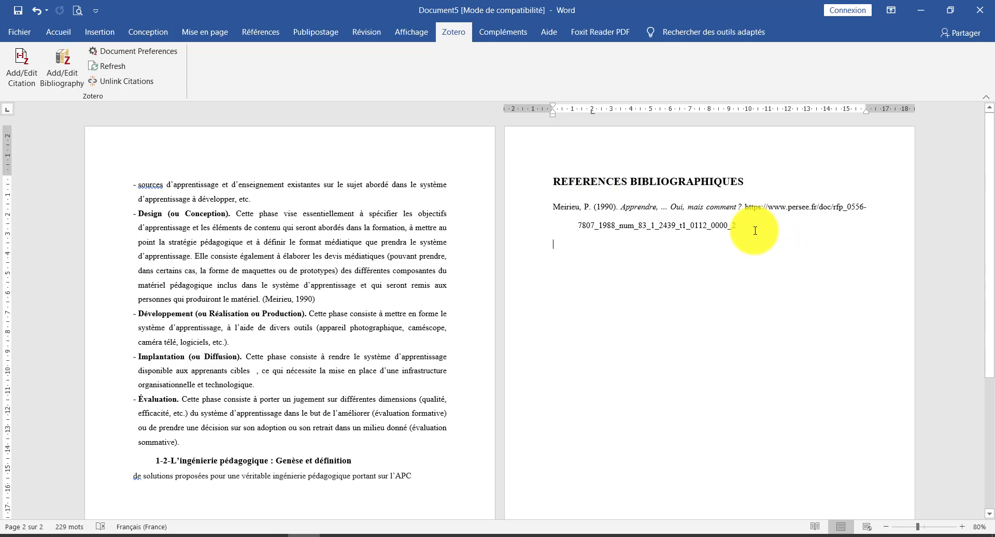
left_click(681, 269)
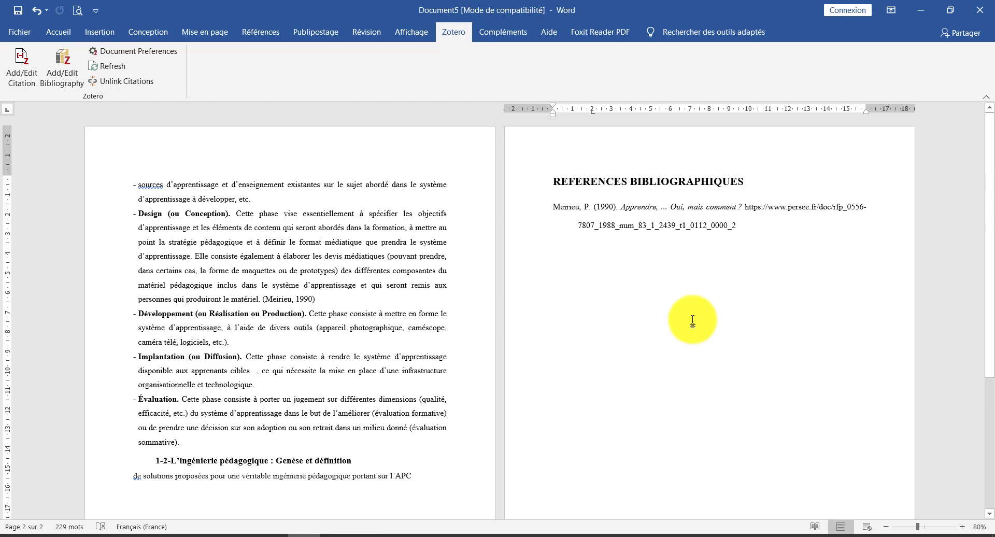
Step: Insert a Zotero citation of "Dictionnaire de Philosophie" (2012) after "Cette phase" in the Implantation paragraph
left_click(286, 357)
left_click(26, 87)
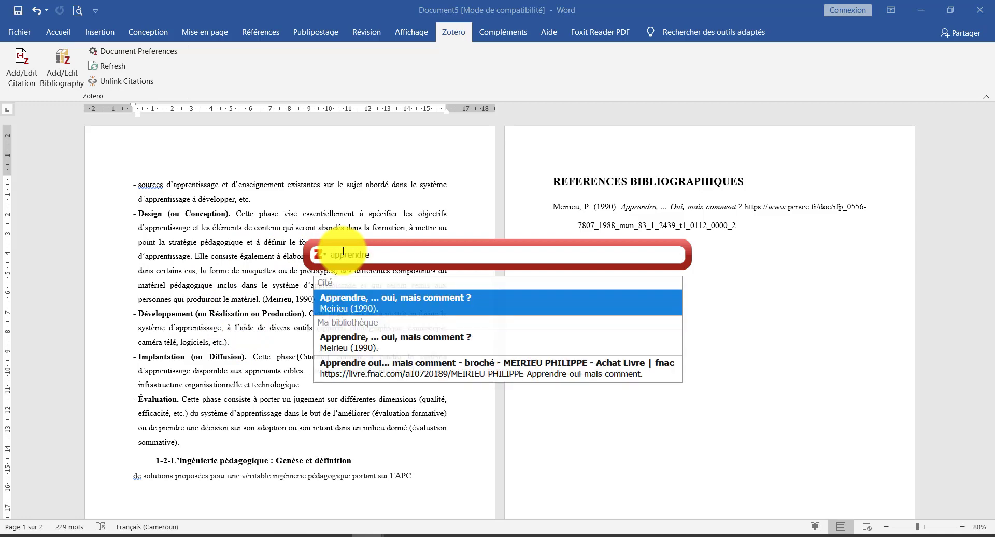
key("BackSpace")
key("BackSpace")
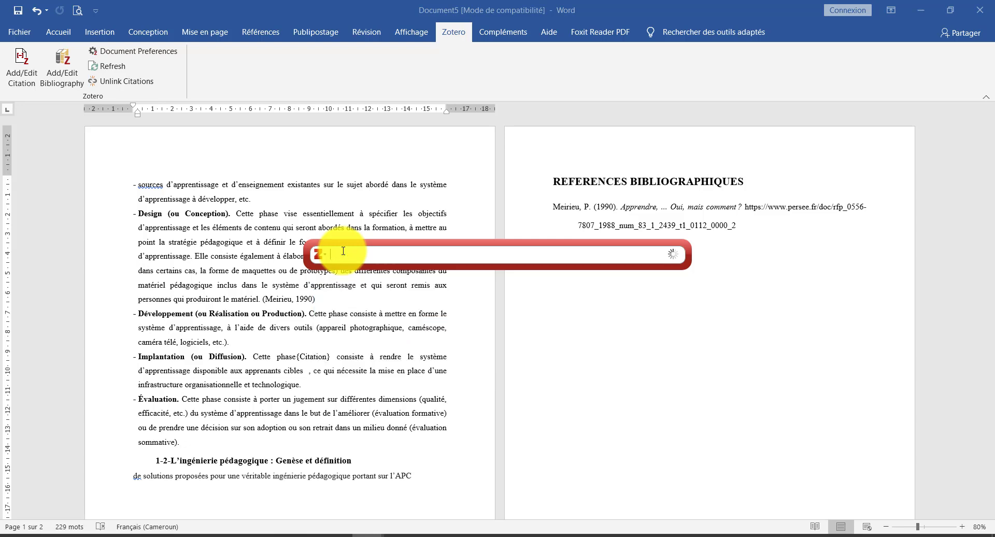
type("dic")
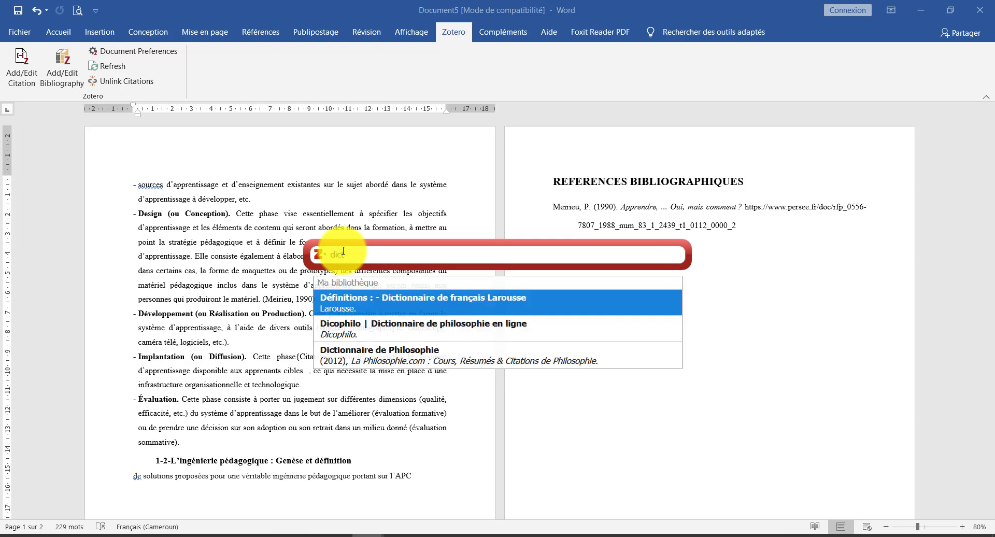
type("t")
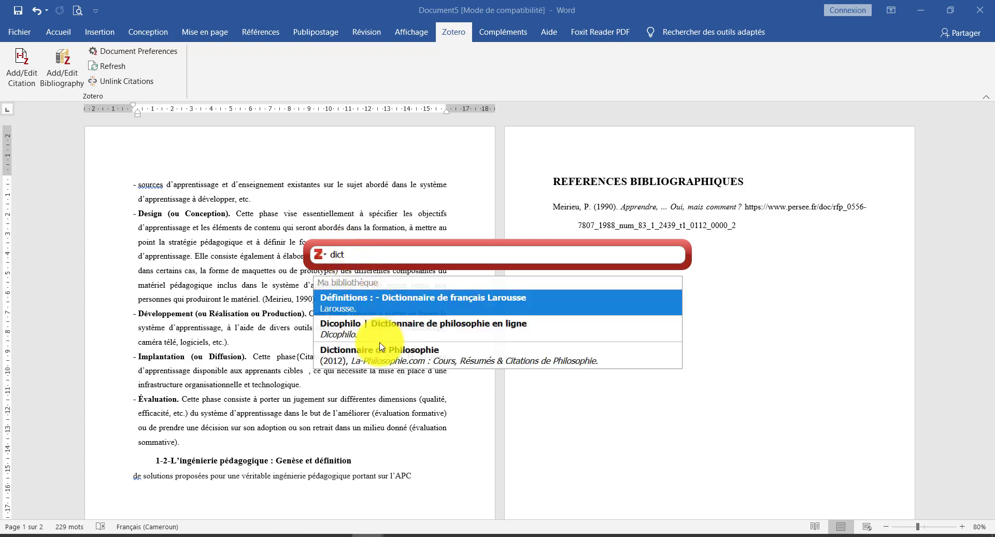
left_click(375, 358)
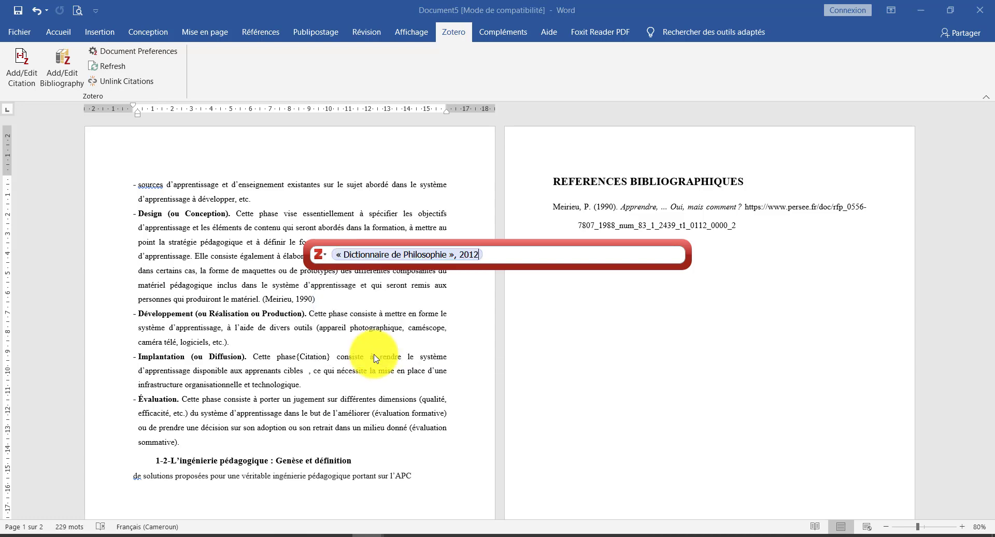
key("Return")
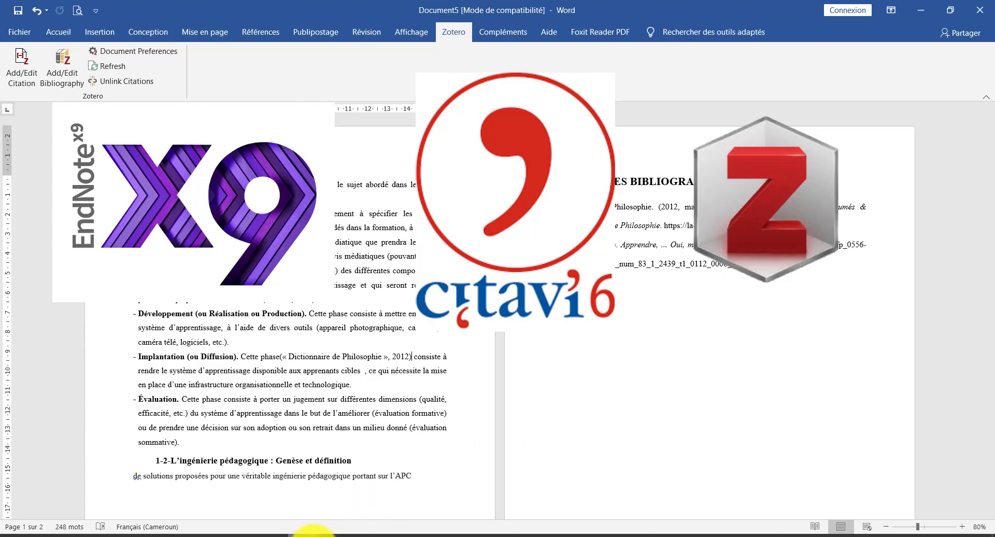
Step: Switch to Chrome and review the open Google Scholar results and the Zotero downloads page
left_click(259, 534)
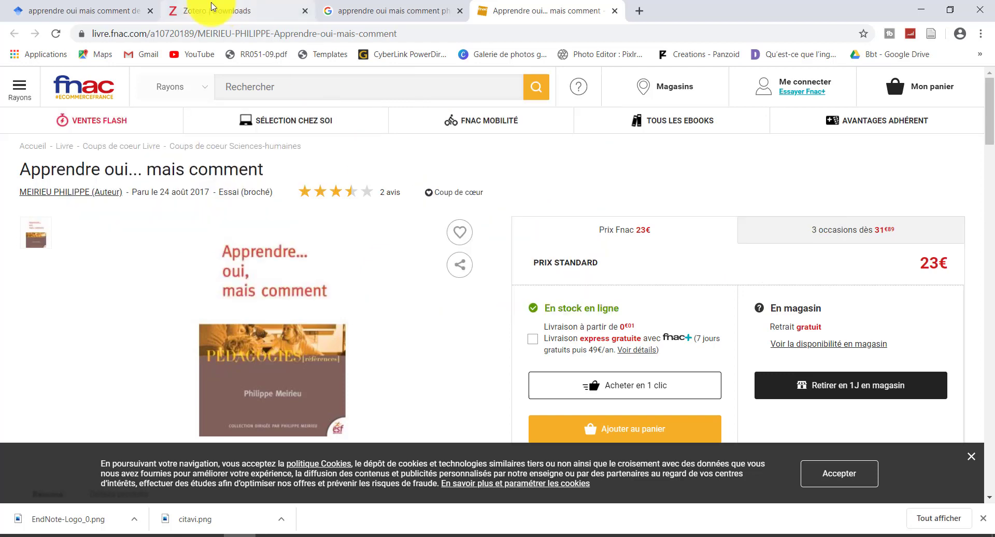
left_click(188, 11)
left_click(117, 7)
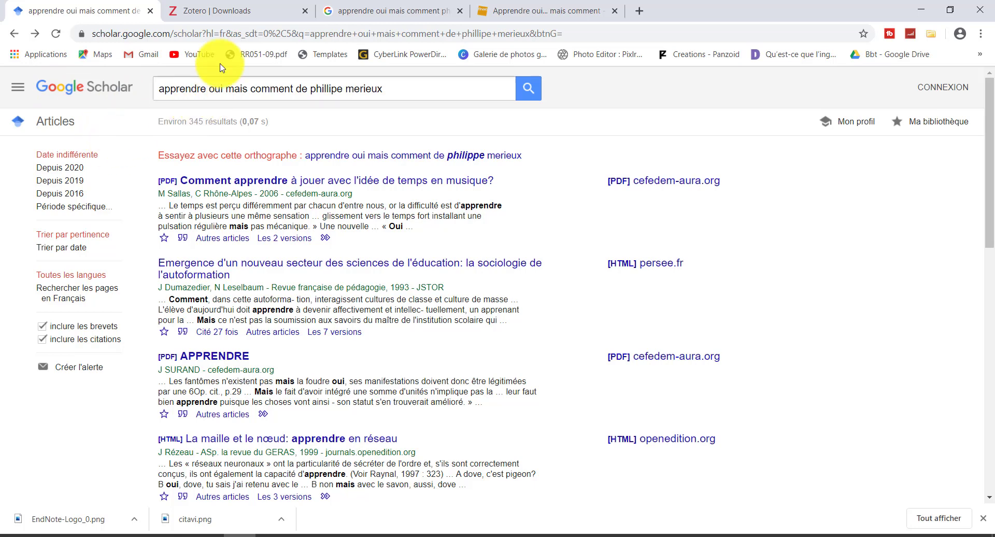
left_click(241, 12)
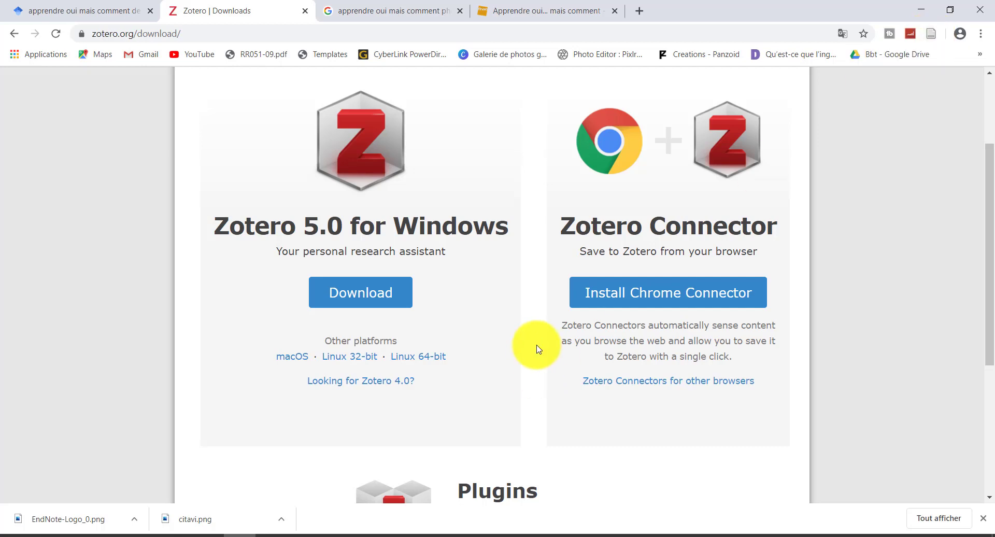
Step: Switch to Zotero and view the options available for the saved fnac entry, including adding notes and attachments
left_click(369, 534)
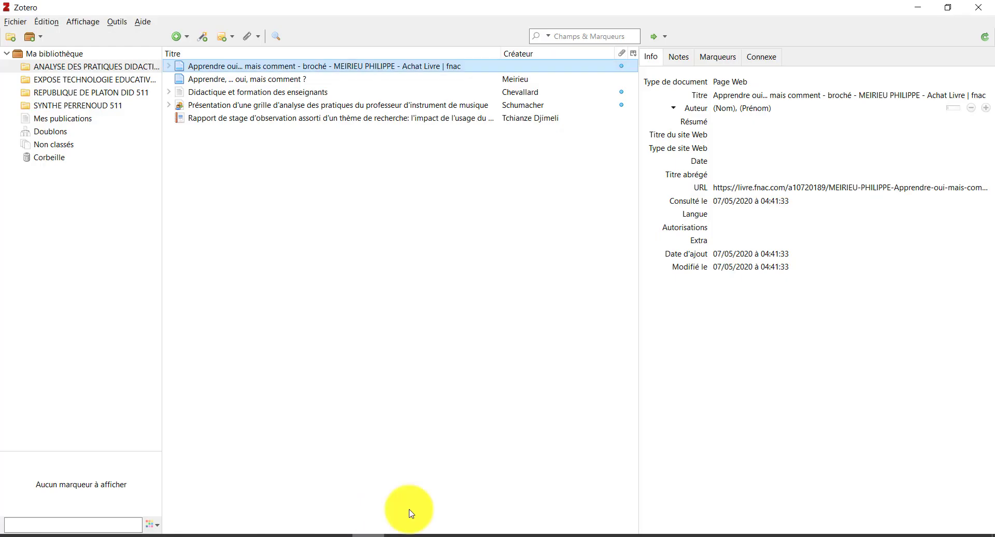
right_click(237, 69)
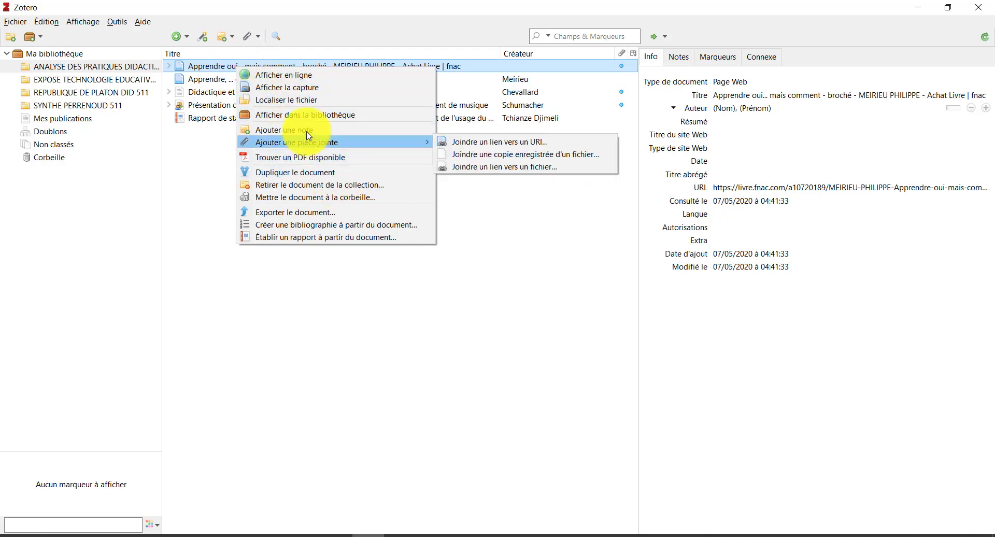
left_click(461, 234)
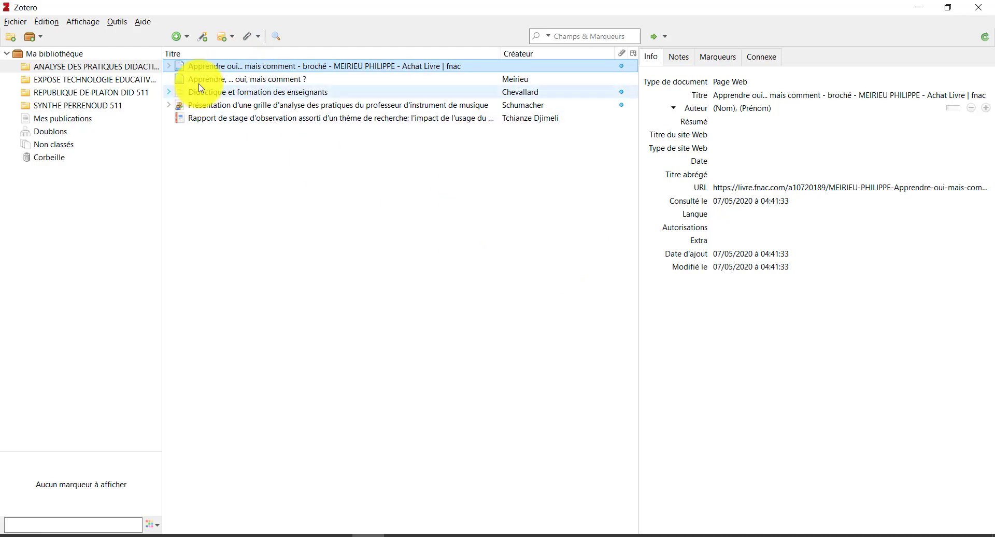
right_click(247, 154)
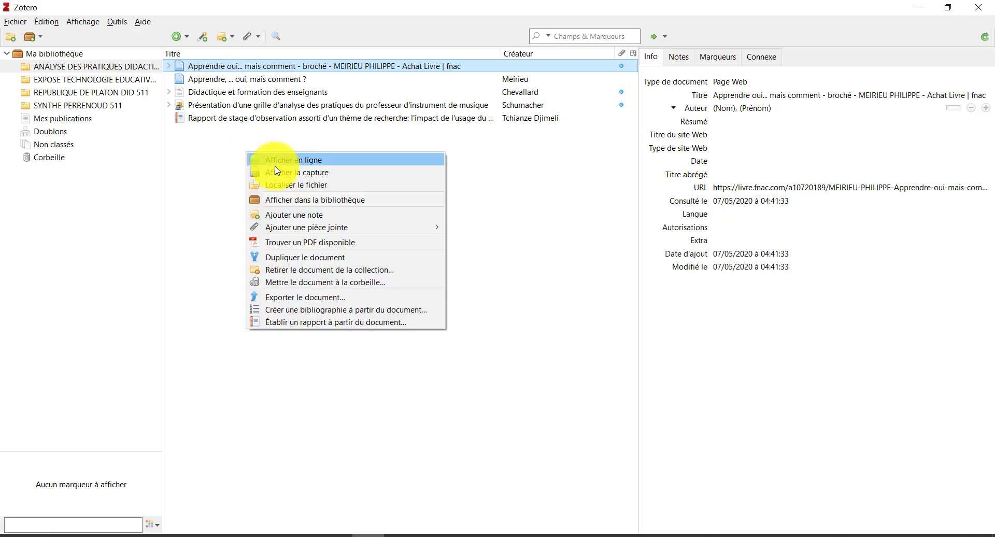
left_click(253, 133)
Step: Add a new Document entry to the collection with the title "rgthgrg" and the author surname "r"
left_click(189, 39)
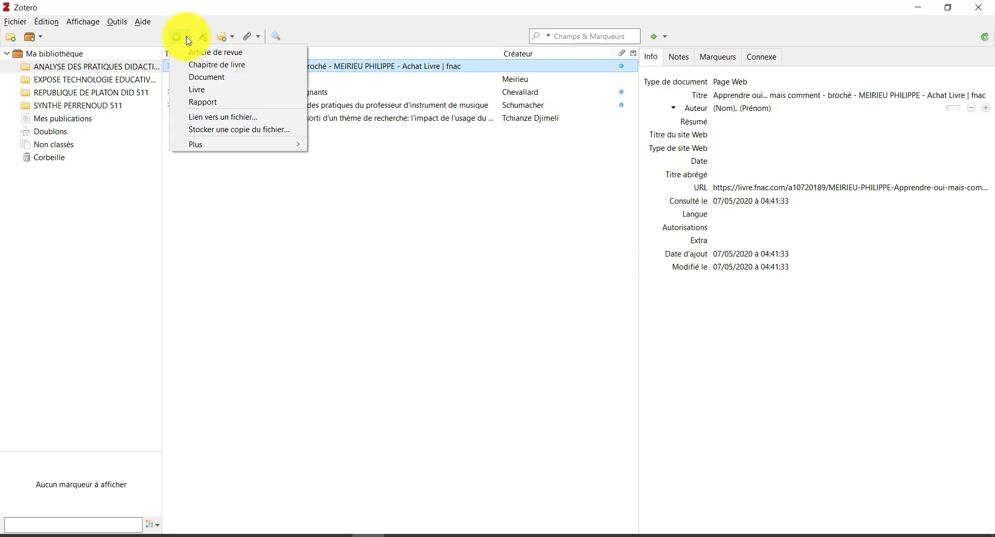
left_click(222, 77)
type("rgthgrg")
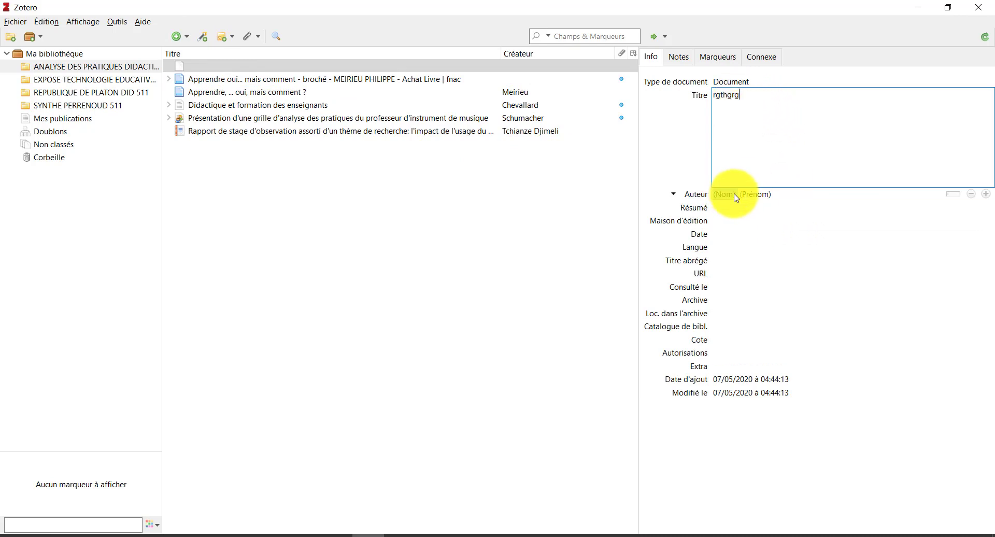
left_click(741, 195)
type("r")
left_click(564, 222)
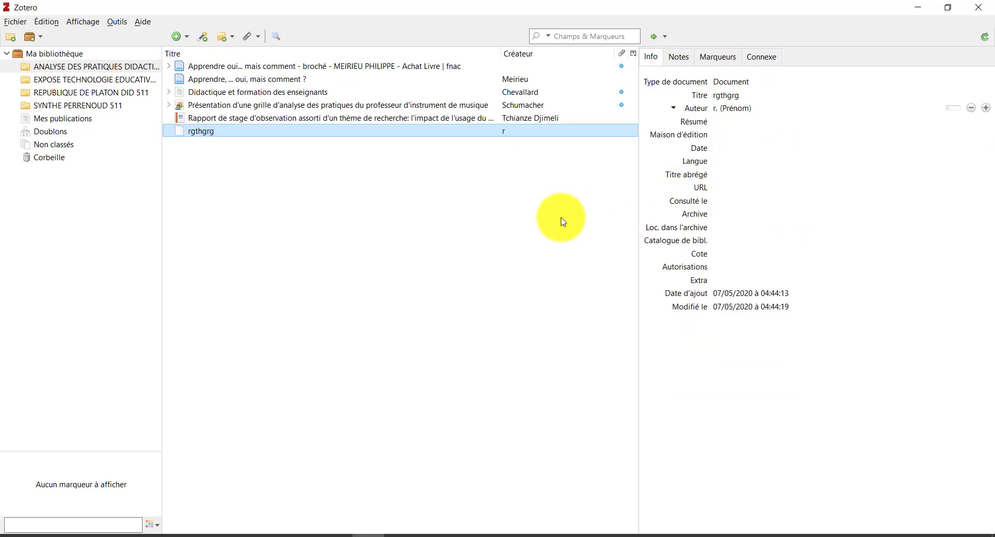